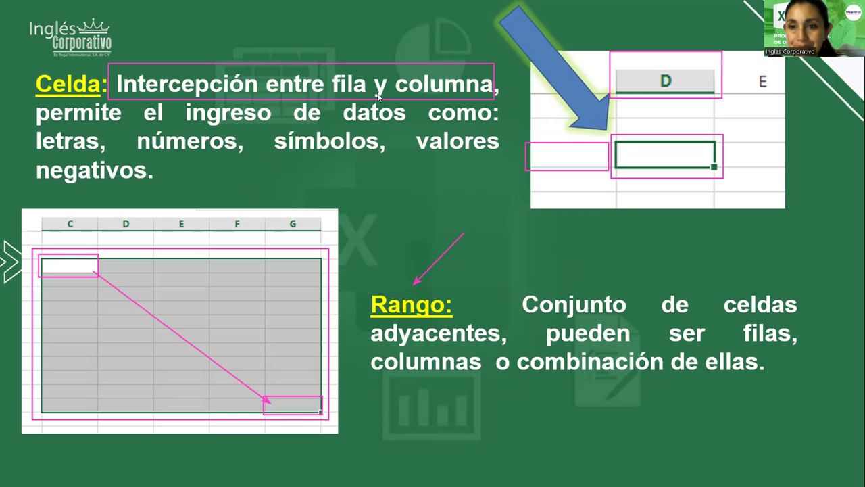
# Step: Advance the presentation past the data entry slide to its end, exit the slideshow and minimize the PowerPoint window
pyautogui.click(369, 200)
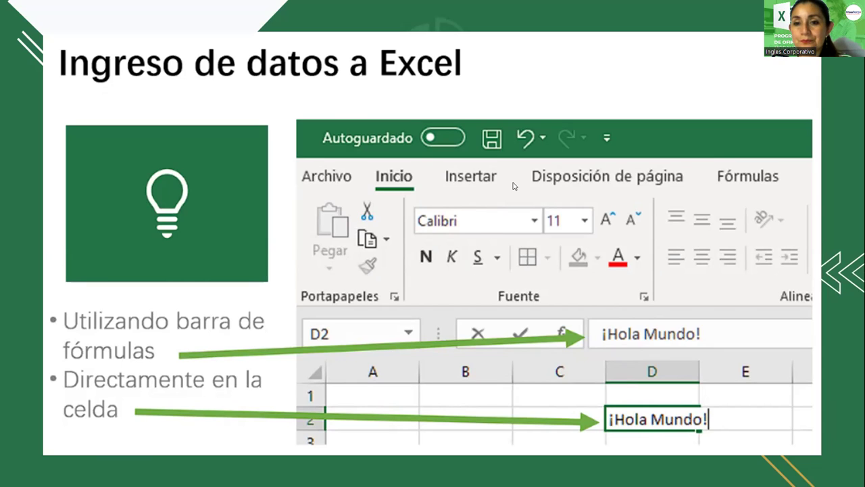
pyautogui.click(492, 87)
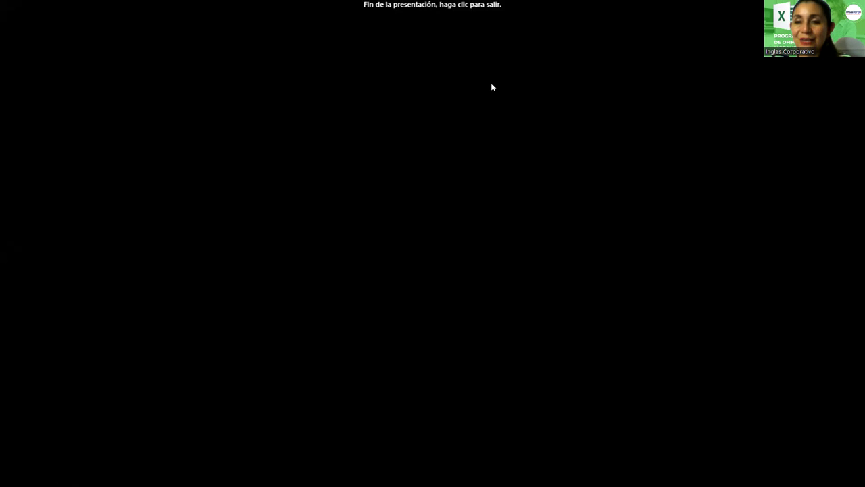
pyautogui.click(491, 86)
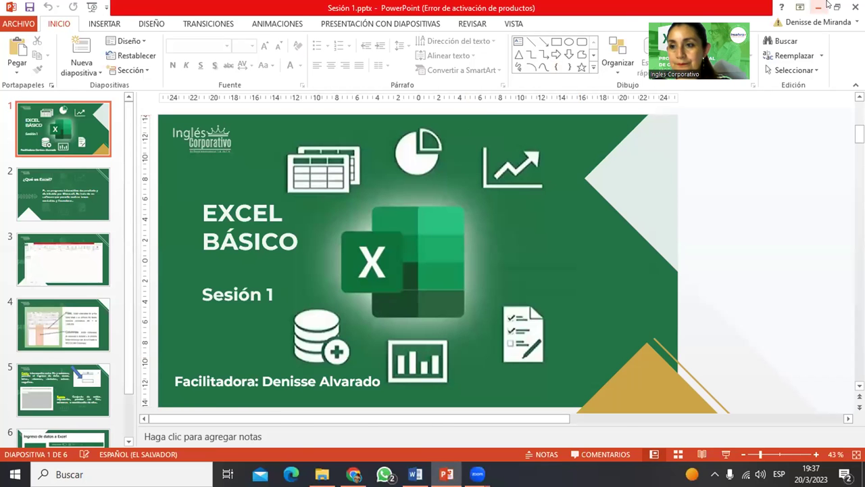
pyautogui.click(817, 7)
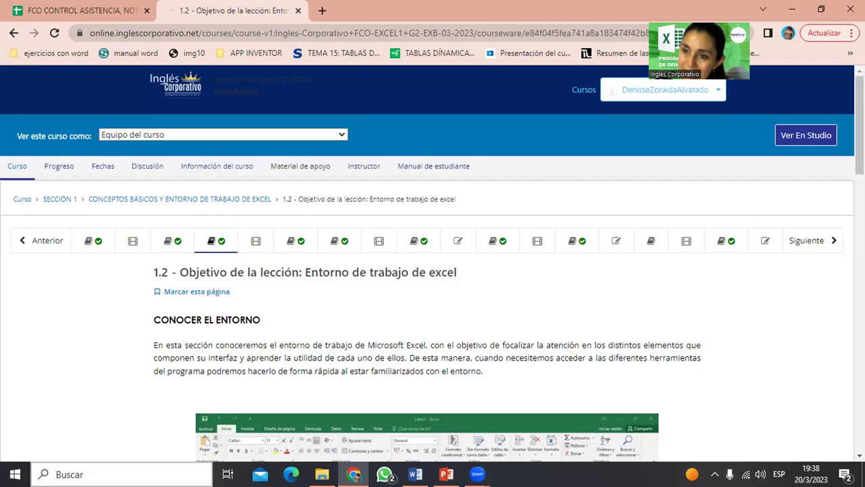
pyautogui.click(102, 474)
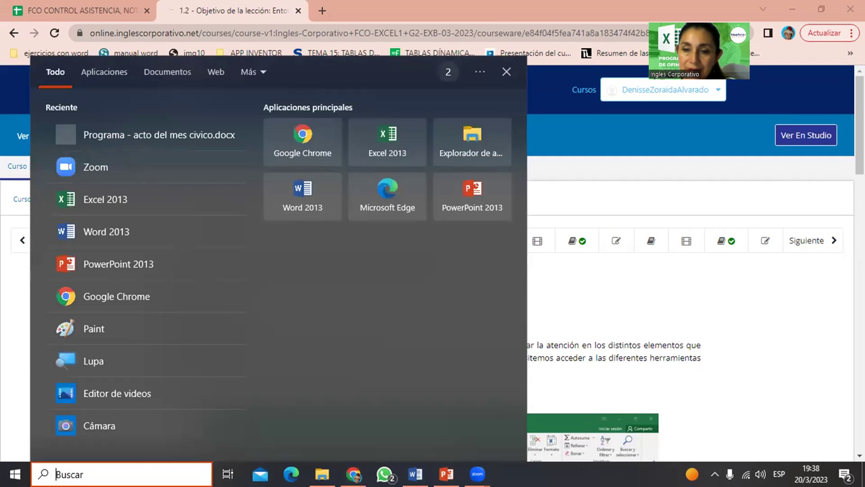
pyautogui.write('ex')
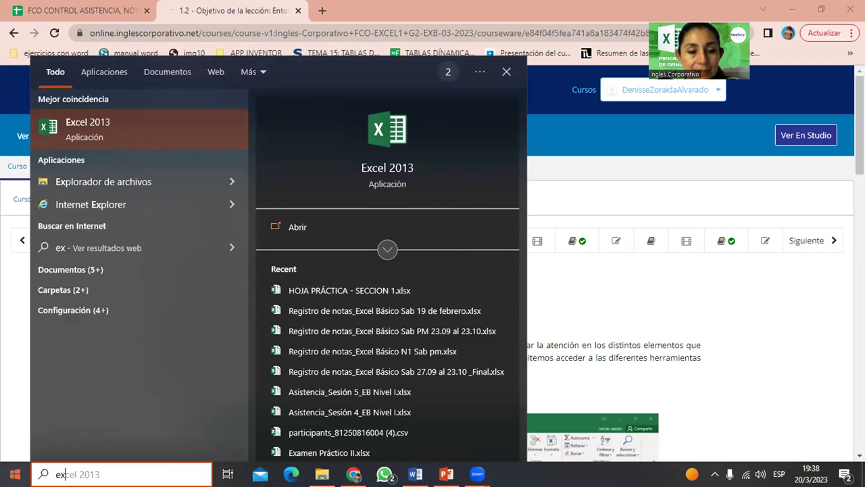
pyautogui.press('Escape')
pyautogui.press('super')
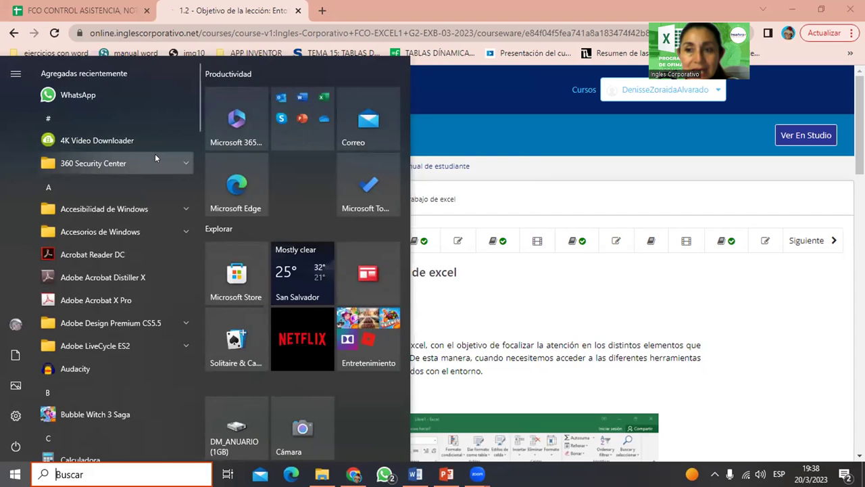
pyautogui.scroll(-3, 155, 153)
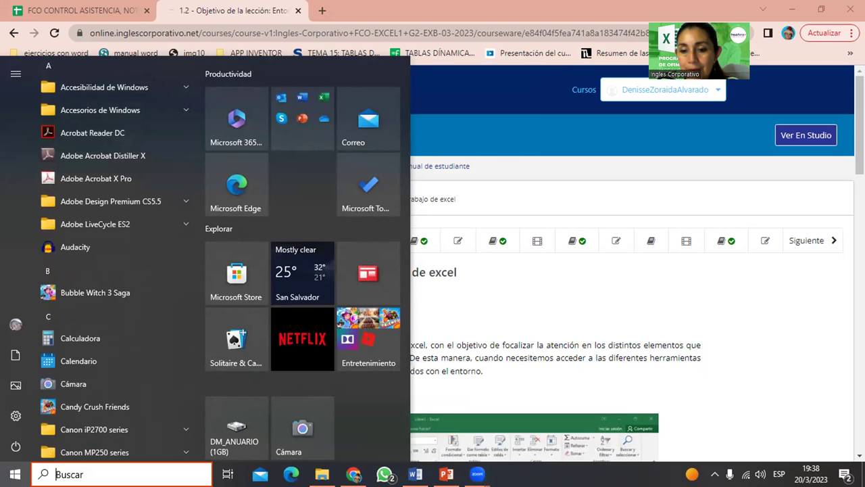
pyautogui.click(430, 432)
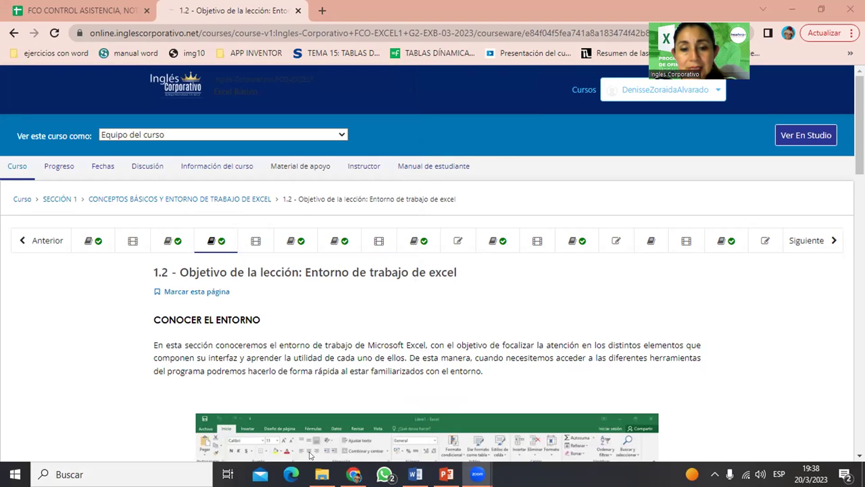
# Step: Look through the alphabetical list of installed Windows applications for Excel and the Microsoft Office programs
pyautogui.click(14, 473)
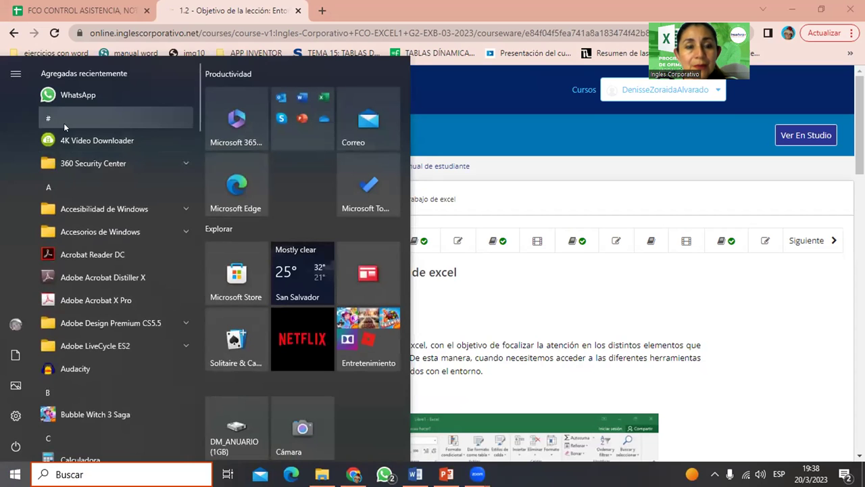
pyautogui.scroll(-5, 116, 170)
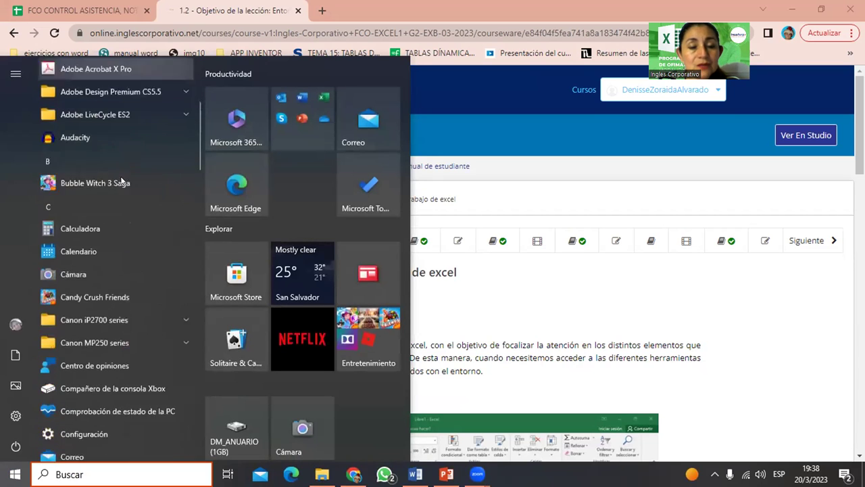
pyautogui.scroll(-4, 120, 176)
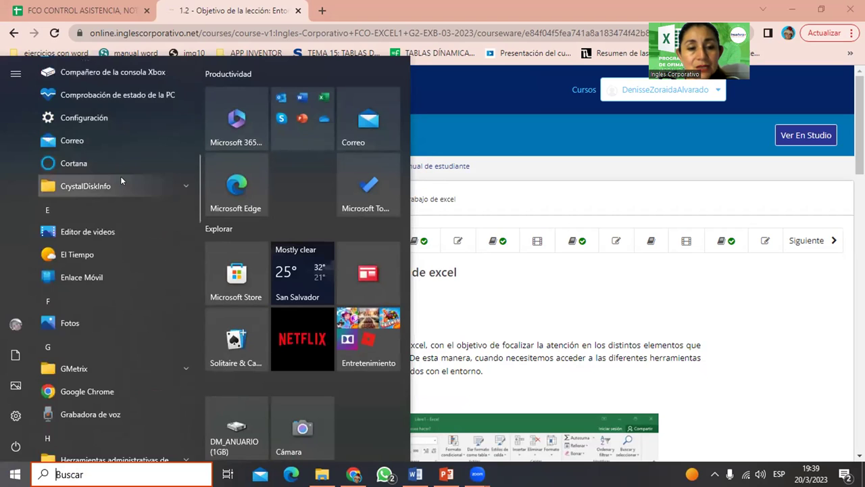
pyautogui.scroll(-1, 120, 175)
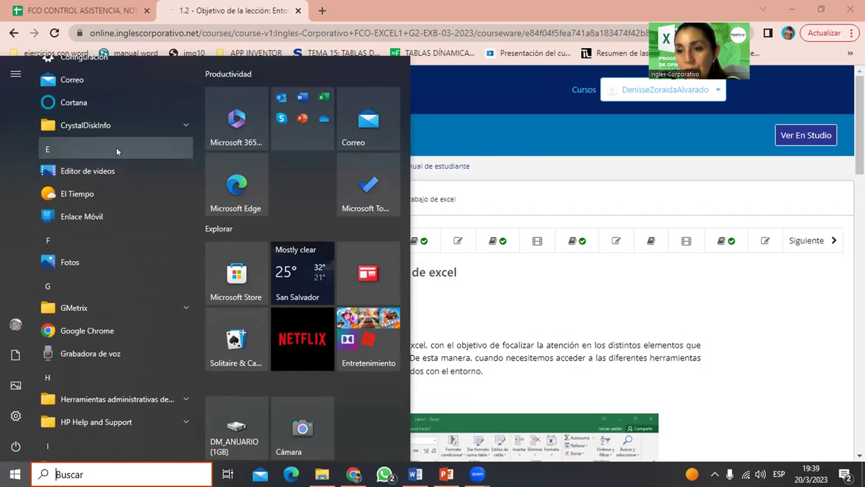
pyautogui.scroll(-4, 116, 147)
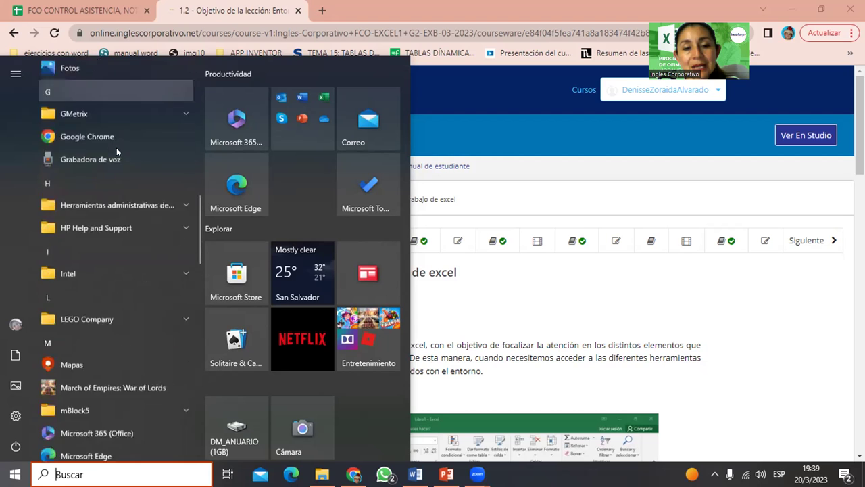
pyautogui.scroll(-5, 117, 149)
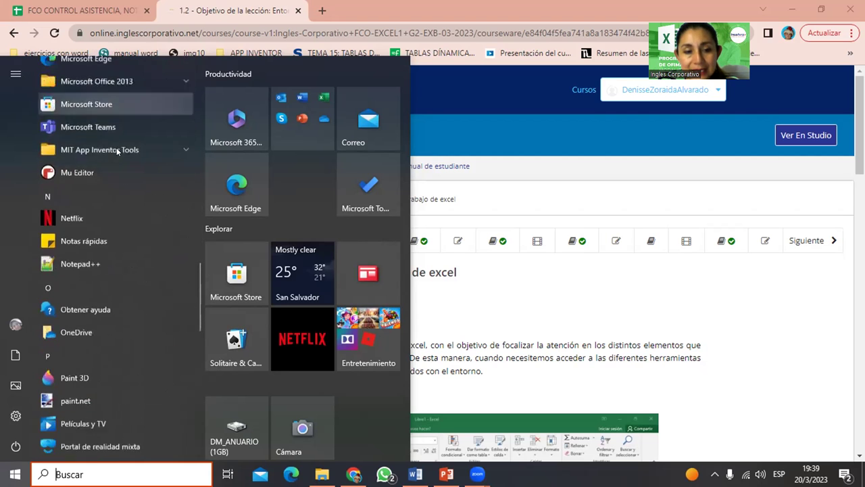
pyautogui.scroll(9, 116, 150)
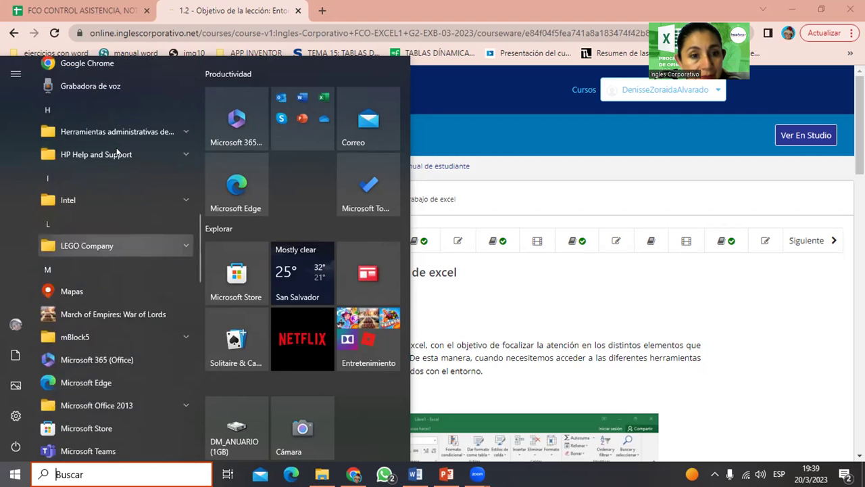
pyautogui.scroll(3, 116, 148)
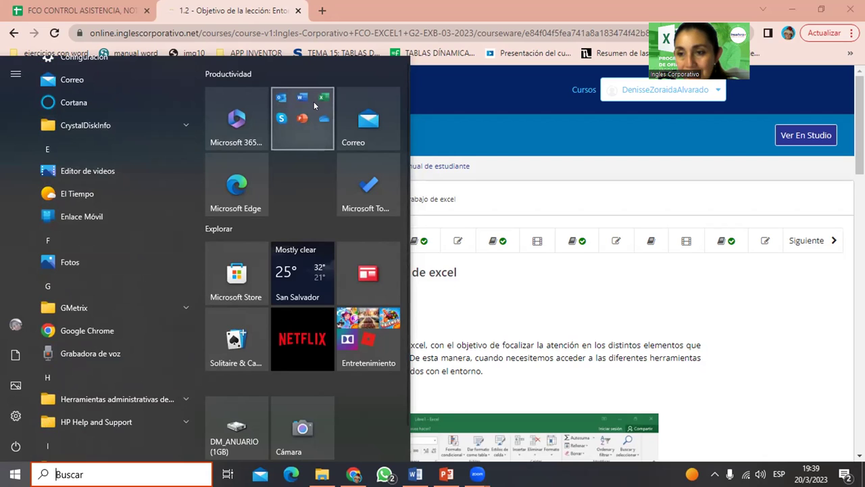
# Step: Search Windows for "exc", launch Excel 2013 and create a blank workbook
pyautogui.click(137, 470)
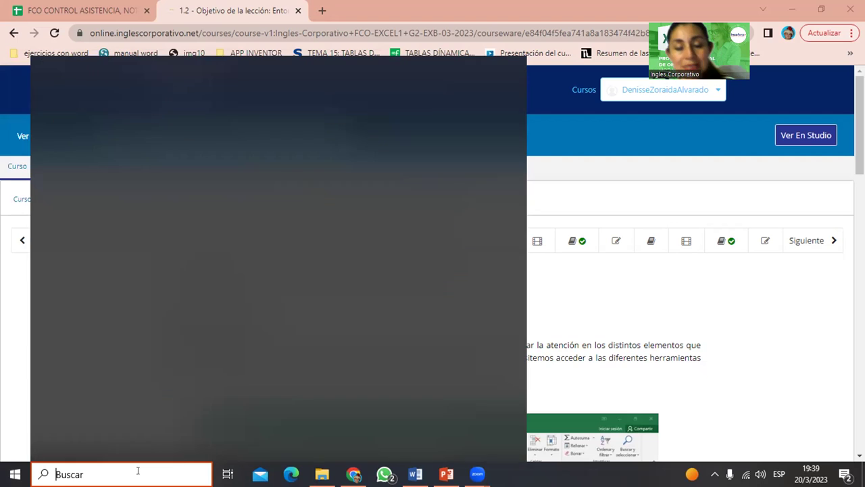
pyautogui.write('exc')
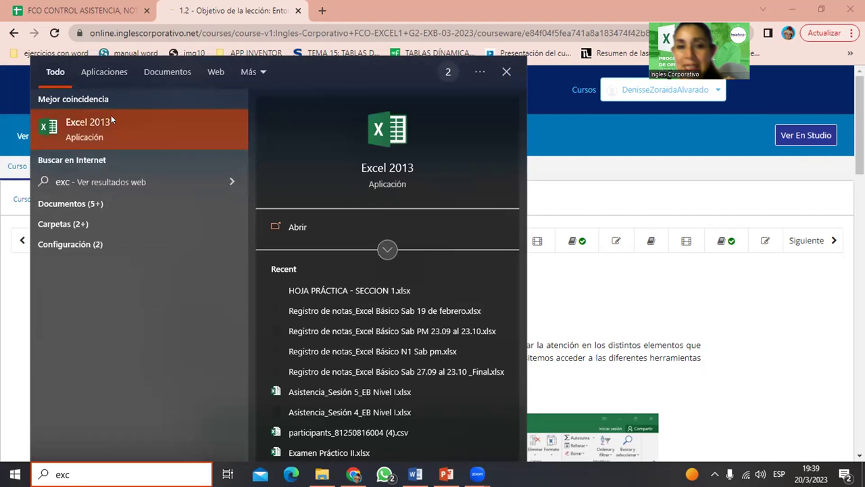
pyautogui.click(86, 129)
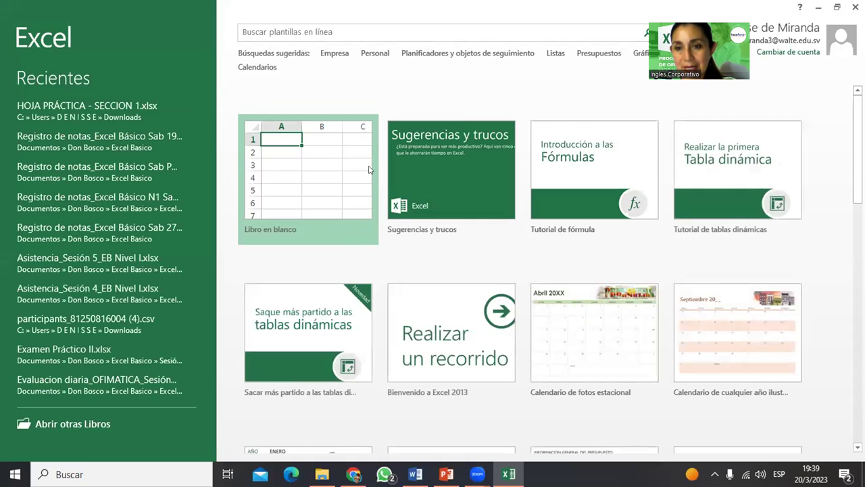
pyautogui.press('Escape')
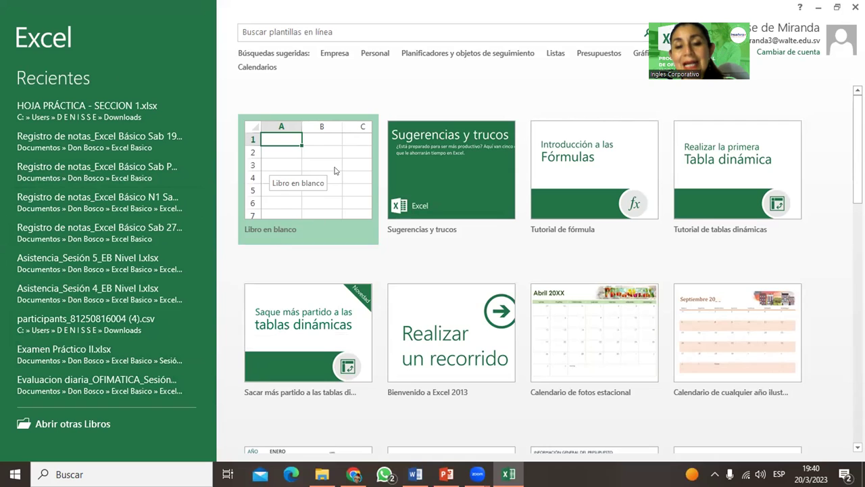
pyautogui.click(276, 166)
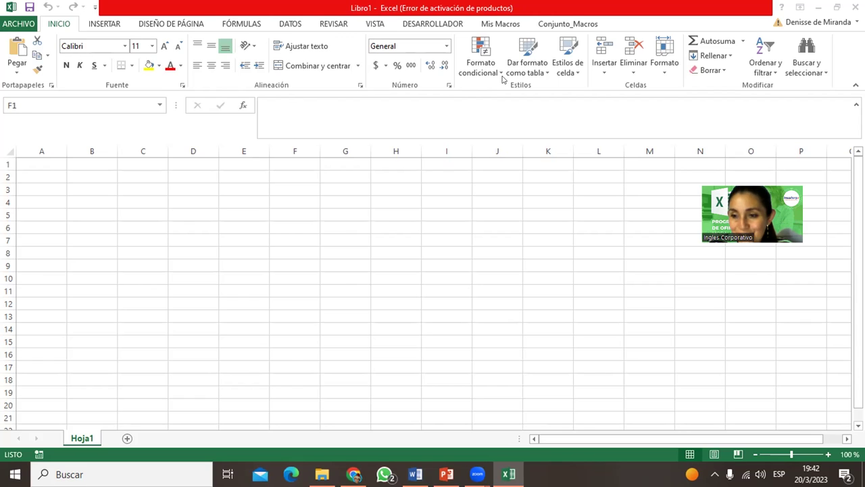
# Step: Examine the commands of each ribbon category in order, from Inicio through Vista and Desarrollador to Conjunto_Macros
pyautogui.click(57, 25)
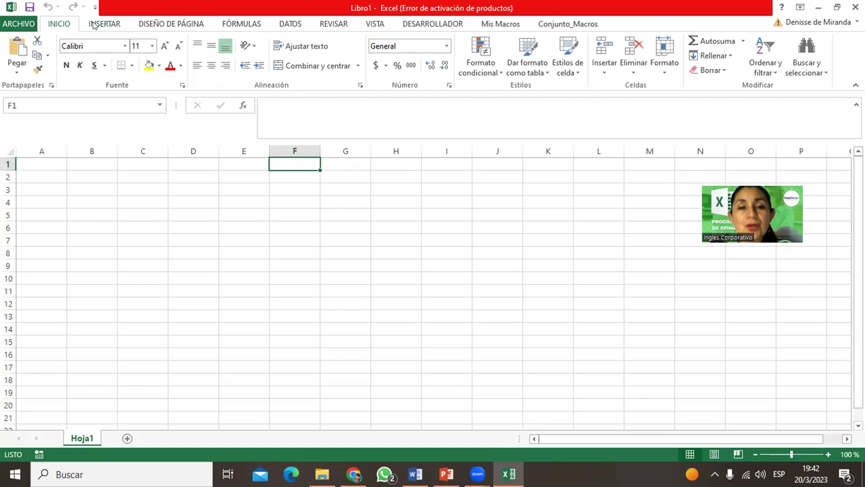
pyautogui.click(104, 21)
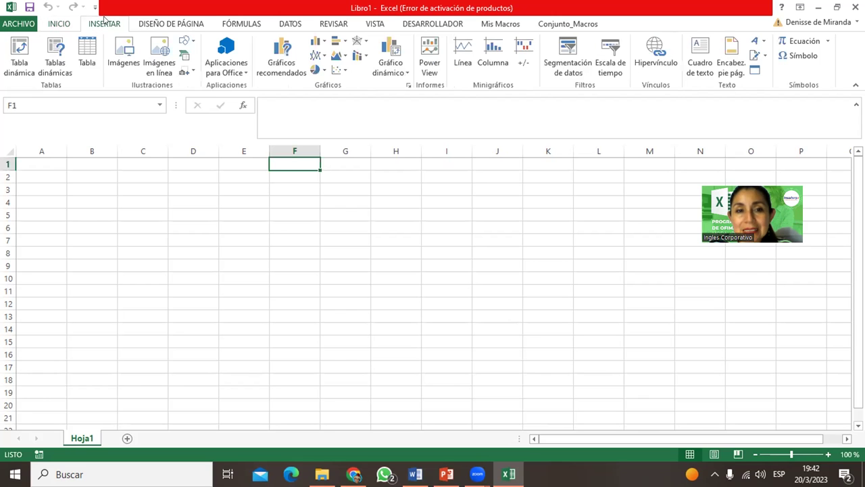
pyautogui.click(162, 23)
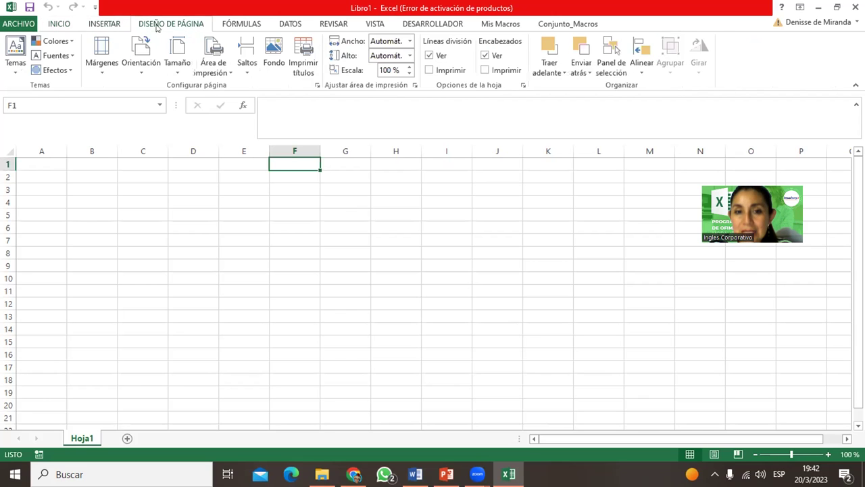
pyautogui.click(228, 25)
pyautogui.click(284, 24)
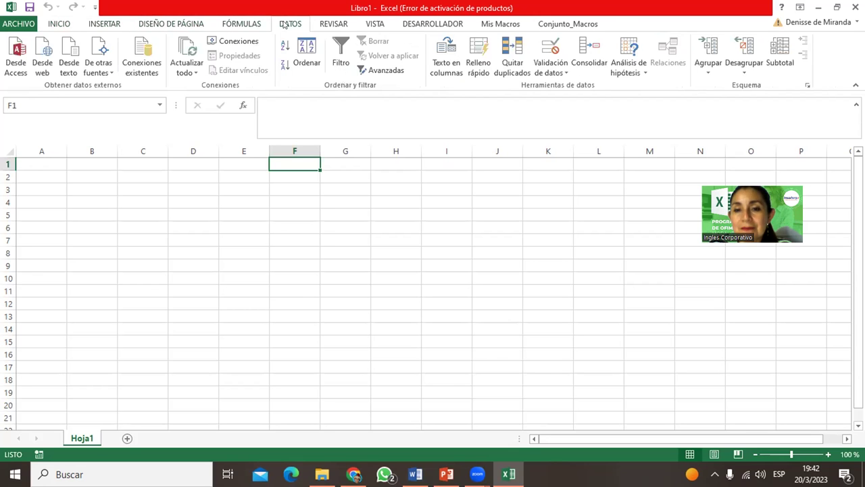
pyautogui.click(326, 24)
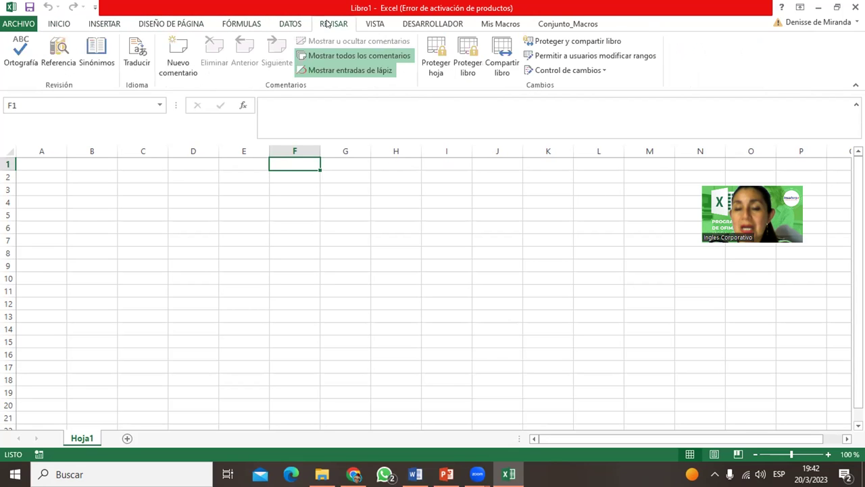
pyautogui.click(370, 21)
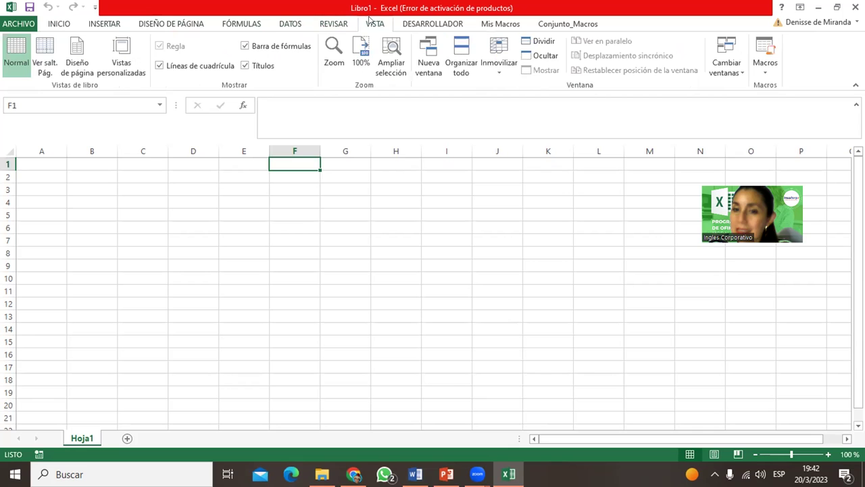
pyautogui.click(423, 26)
pyautogui.click(489, 25)
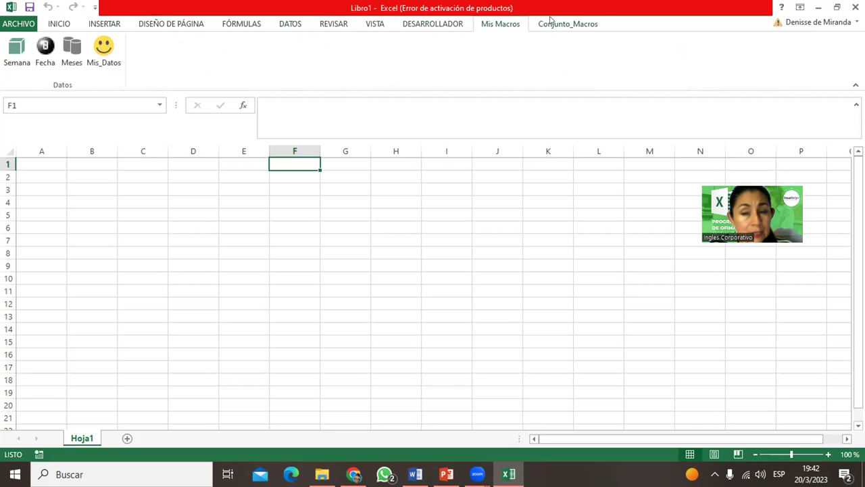
pyautogui.click(549, 23)
# Step: Review the ribbon categories in reverse order from Mis Macros back to Inicio, and select cell G7
pyautogui.click(491, 27)
pyautogui.click(463, 28)
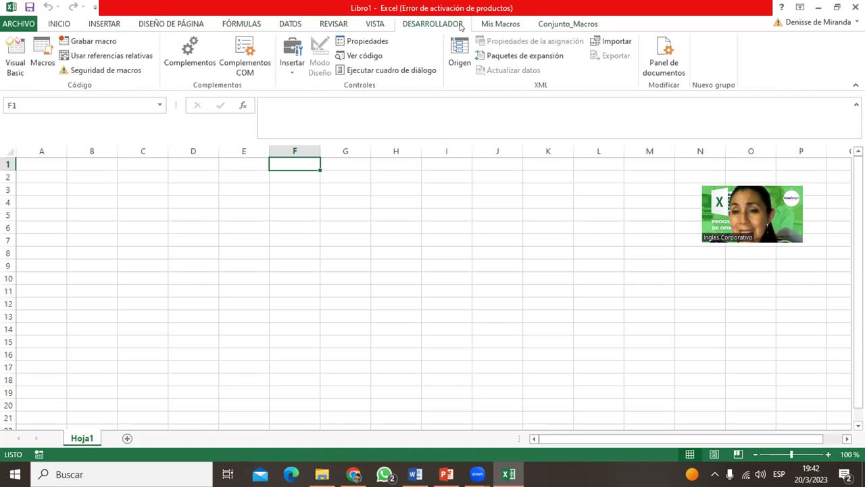
pyautogui.click(371, 23)
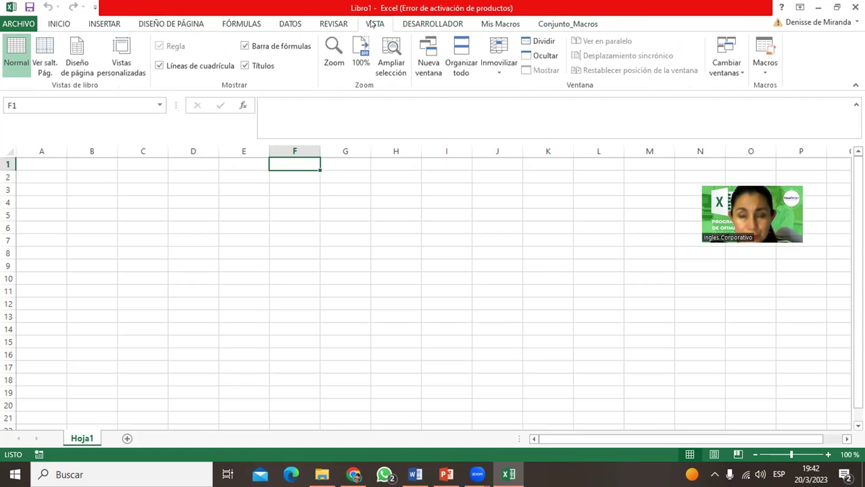
pyautogui.click(328, 24)
pyautogui.click(287, 25)
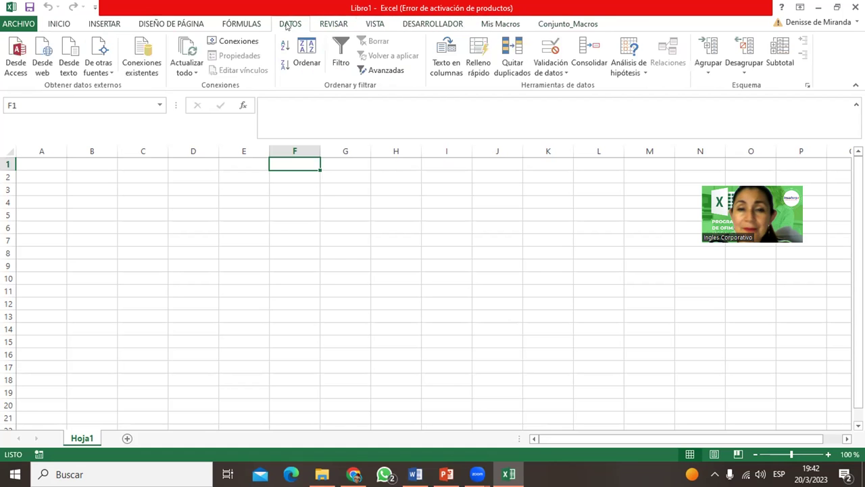
pyautogui.click(234, 21)
pyautogui.click(187, 27)
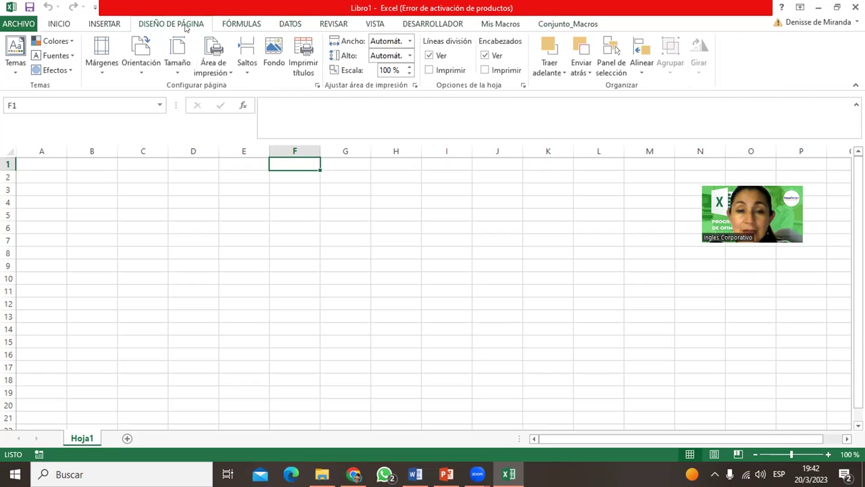
pyautogui.click(115, 24)
pyautogui.click(67, 26)
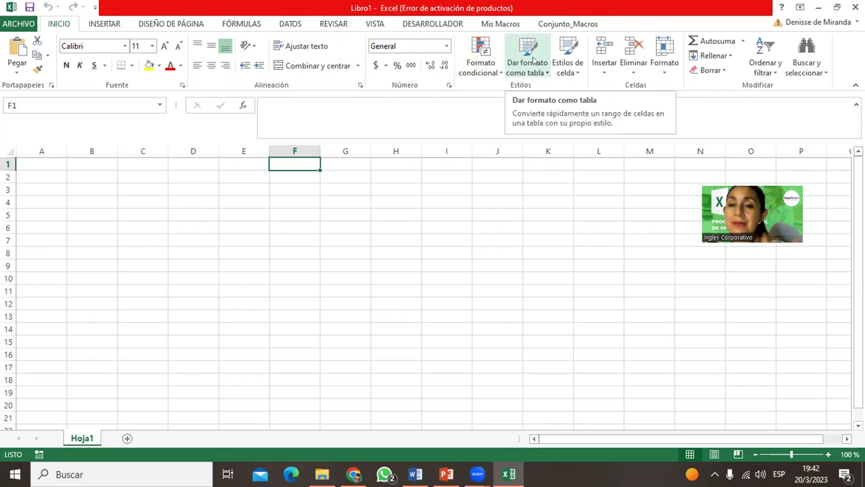
pyautogui.click(363, 236)
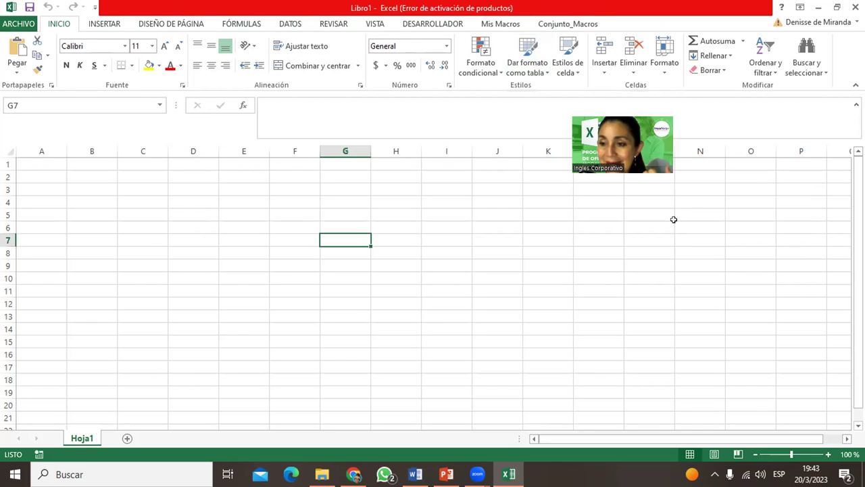
# Step: Look over the rows and columns of the empty sheet Hoja1, down to about row 36 and back
pyautogui.scroll(-1, 433, 291)
pyautogui.scroll(-2, 432, 290)
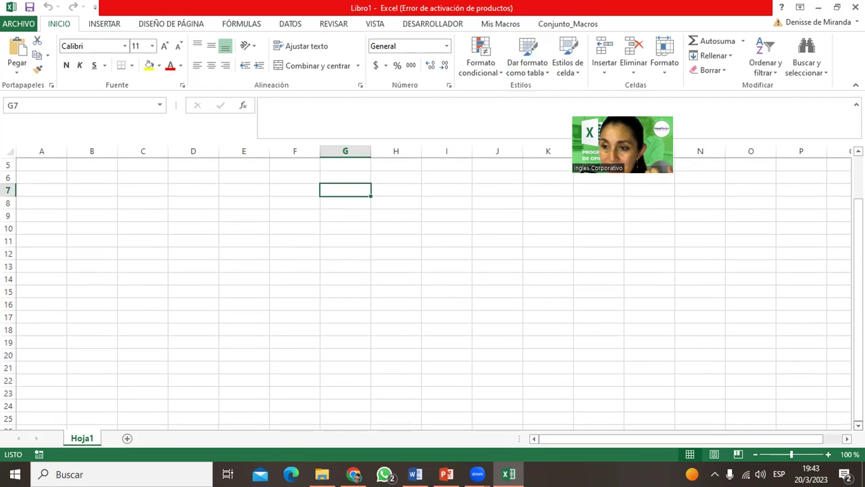
pyautogui.scroll(-2, 432, 291)
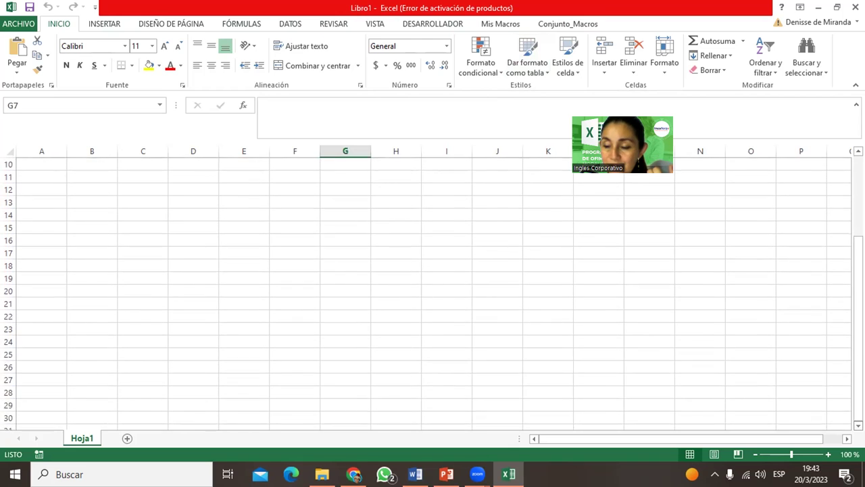
pyautogui.scroll(-2, 825, 191)
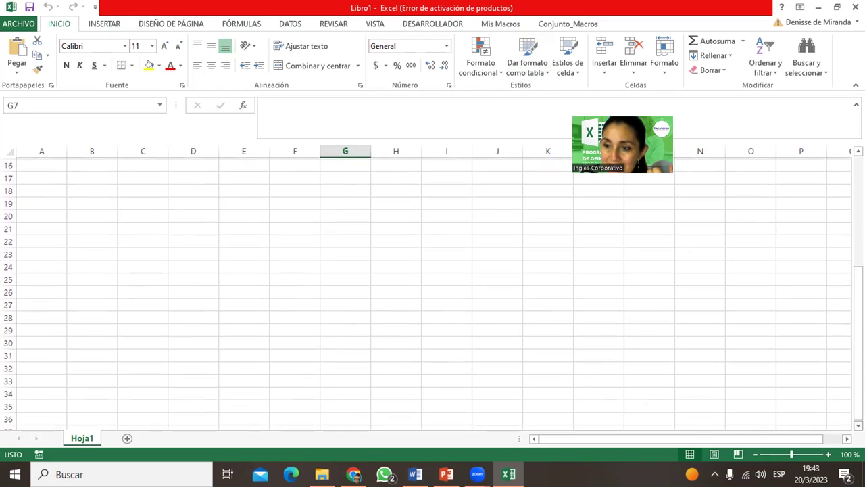
pyautogui.scroll(1, 859, 151)
pyautogui.scroll(3, 432, 290)
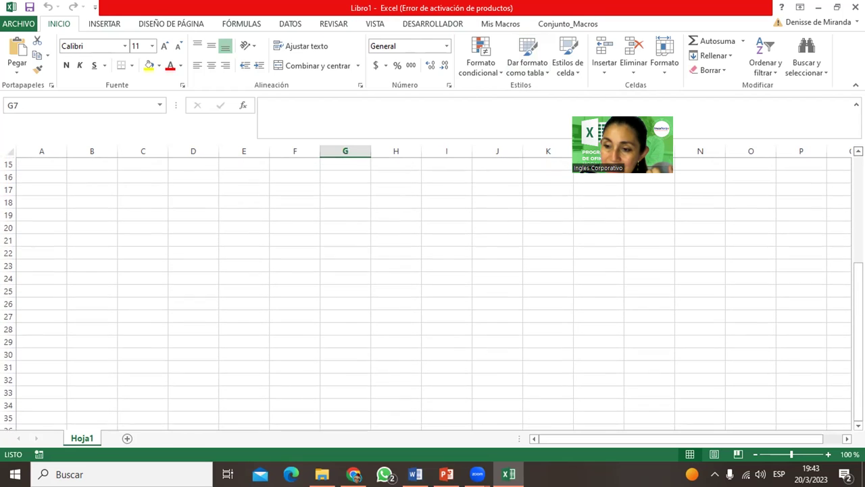
pyautogui.scroll(3, 432, 290)
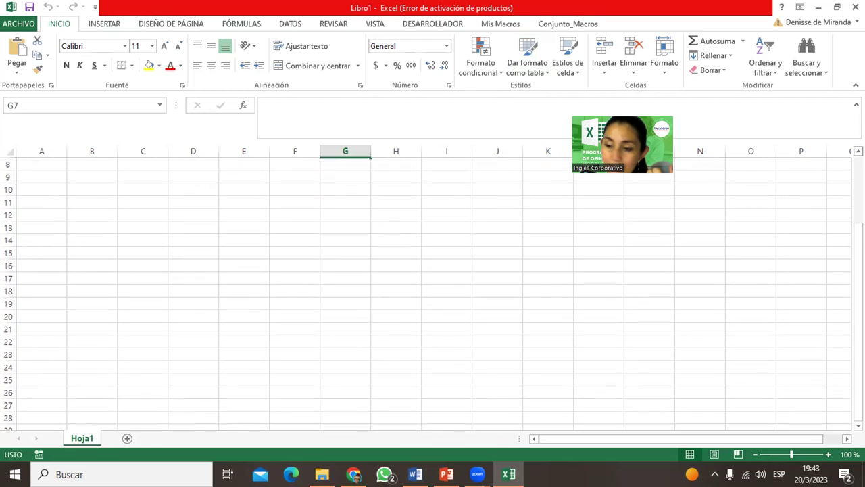
pyautogui.scroll(1, 433, 291)
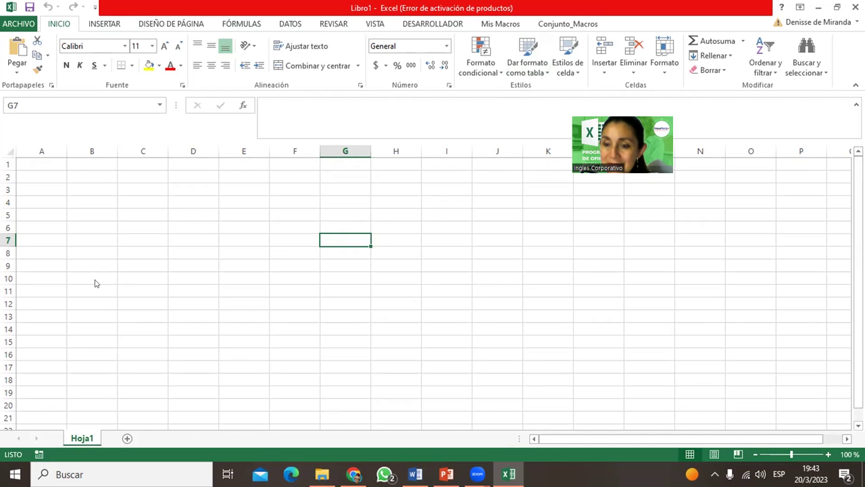
pyautogui.click(845, 440)
pyautogui.moveTo(845, 440); pyautogui.dragTo(844, 440)
pyautogui.moveTo(533, 439); pyautogui.dragTo(534, 439)
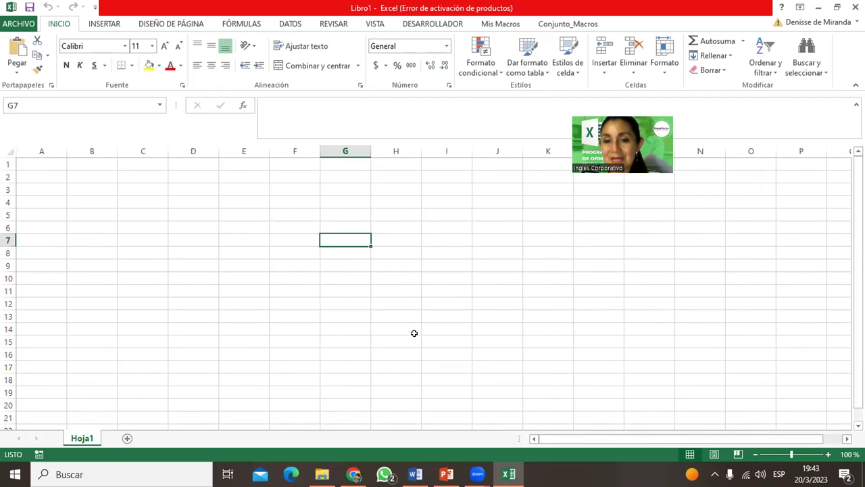
# Step: Select various individual cells between columns C and G in rows 2 to 6, finishing on E4
pyautogui.click(249, 177)
pyautogui.click(309, 199)
pyautogui.click(356, 189)
pyautogui.click(298, 211)
pyautogui.click(216, 227)
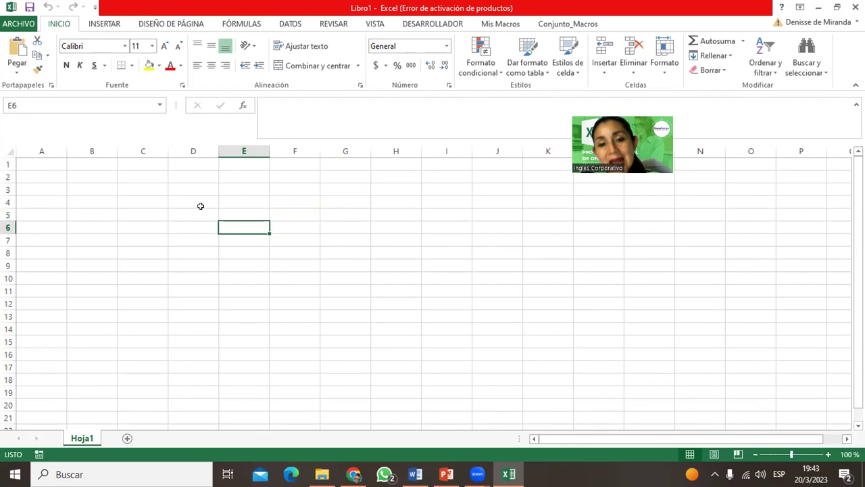
pyautogui.click(179, 199)
pyautogui.click(150, 199)
pyautogui.click(194, 198)
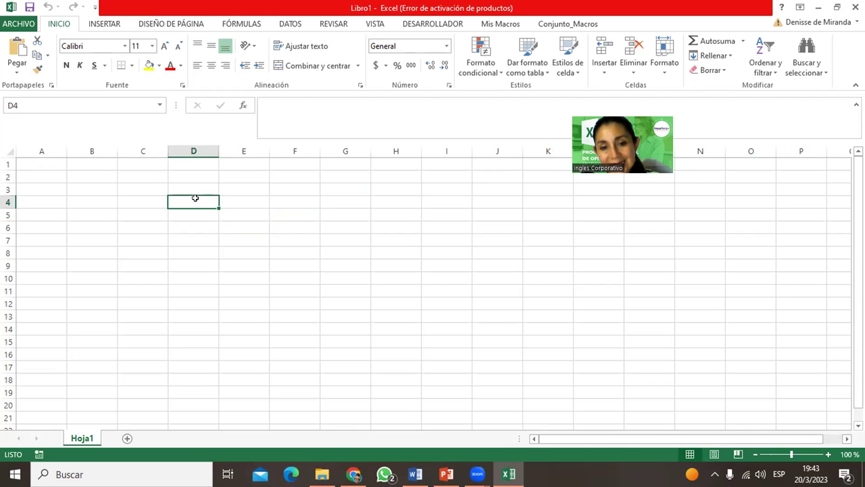
pyautogui.click(246, 202)
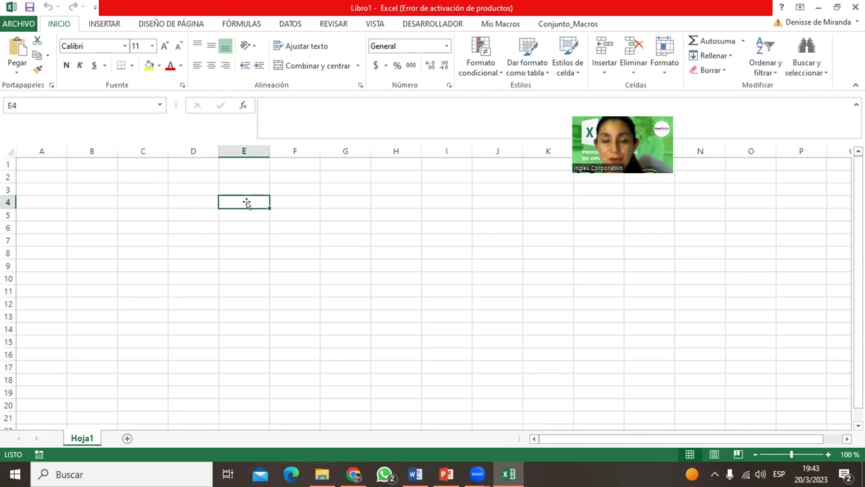
# Step: Zoom the sheet to 190% and select cells C2 and F10 in turn, checking the reference of C2
pyautogui.keyDown('ctrl'); pyautogui.scroll(6, 246, 202); pyautogui.keyUp('ctrl')
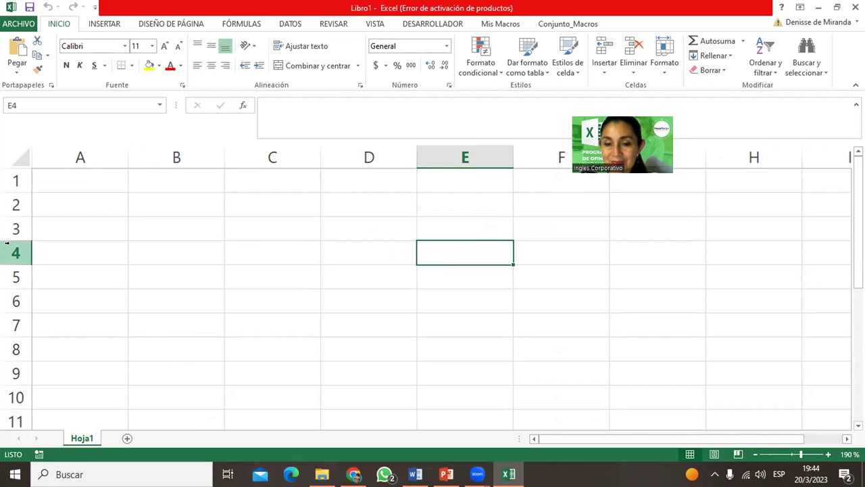
pyautogui.click(251, 201)
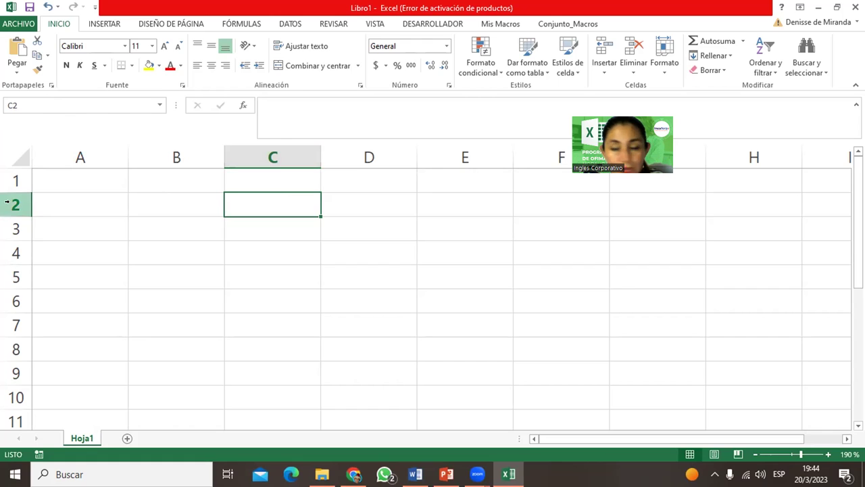
pyautogui.click(23, 100)
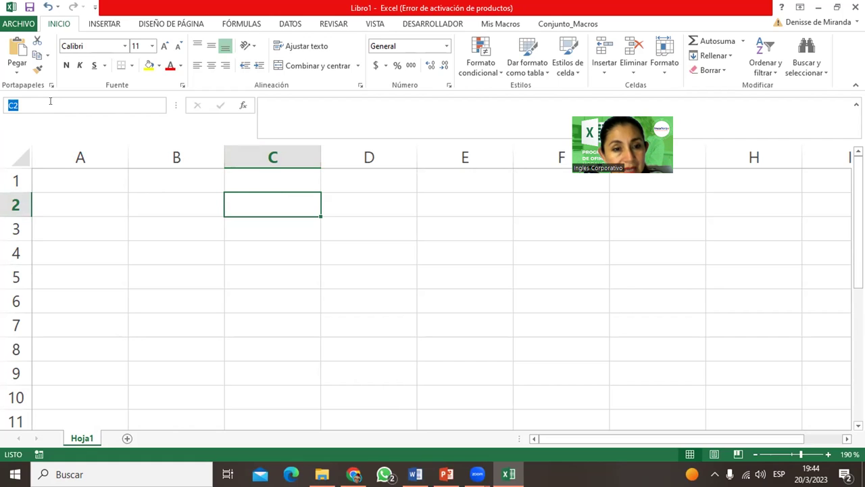
pyautogui.click(232, 201)
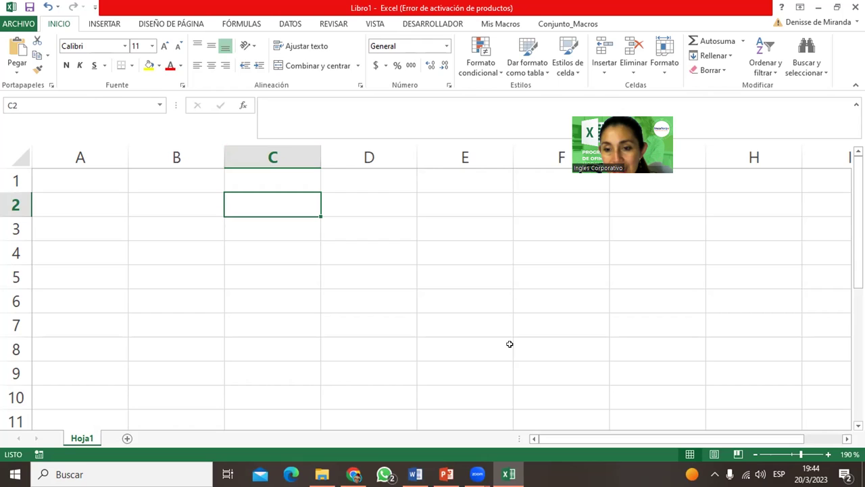
pyautogui.click(555, 397)
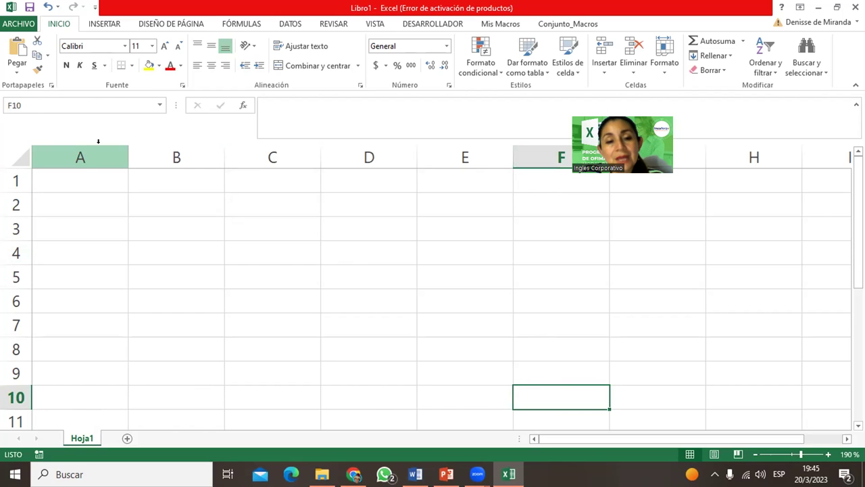
# Step: Select the entire columns A through F one after another, finishing on column A
pyautogui.click(98, 141)
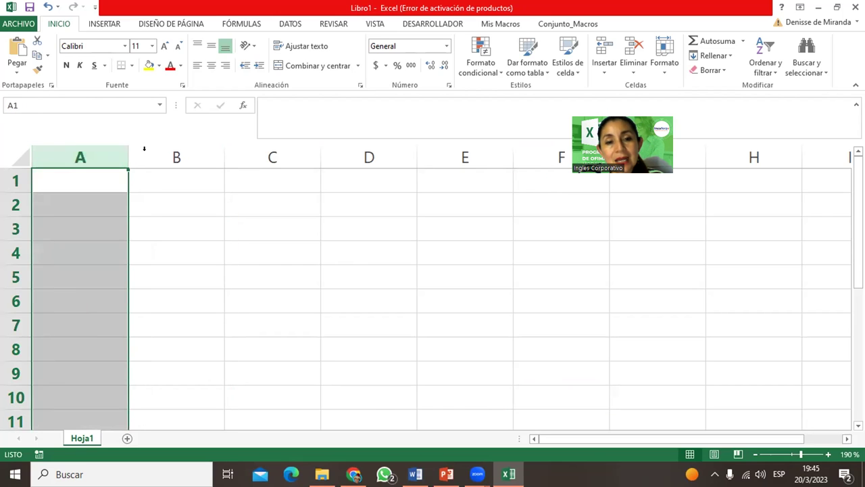
pyautogui.click(192, 143)
pyautogui.click(247, 150)
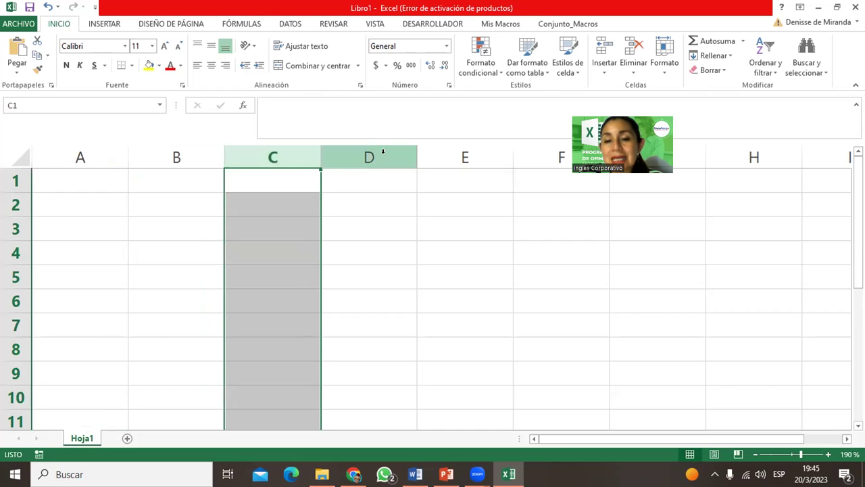
pyautogui.click(380, 154)
pyautogui.click(471, 151)
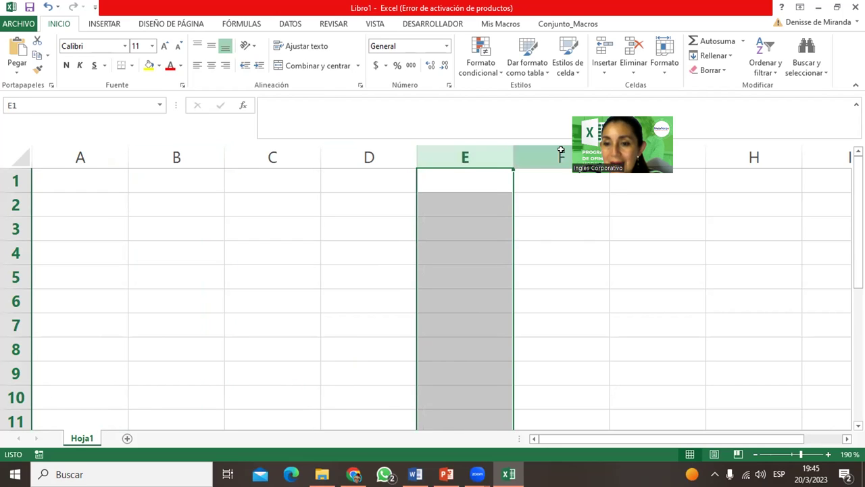
pyautogui.click(559, 148)
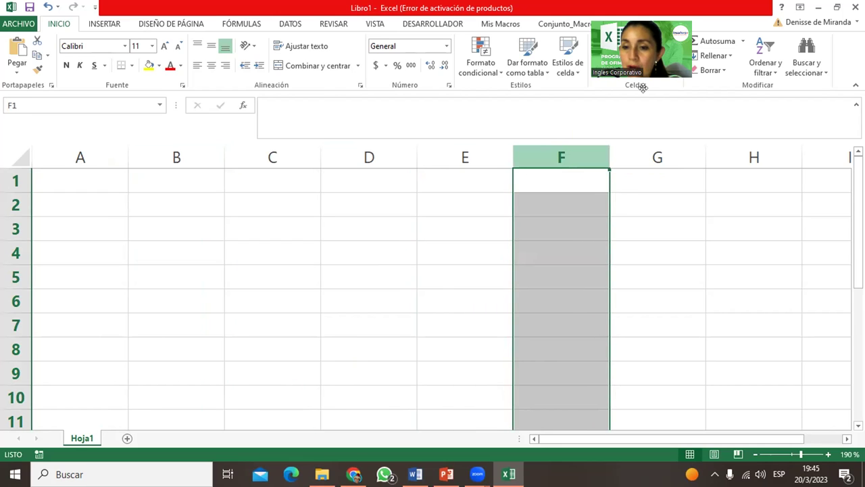
pyautogui.click(62, 153)
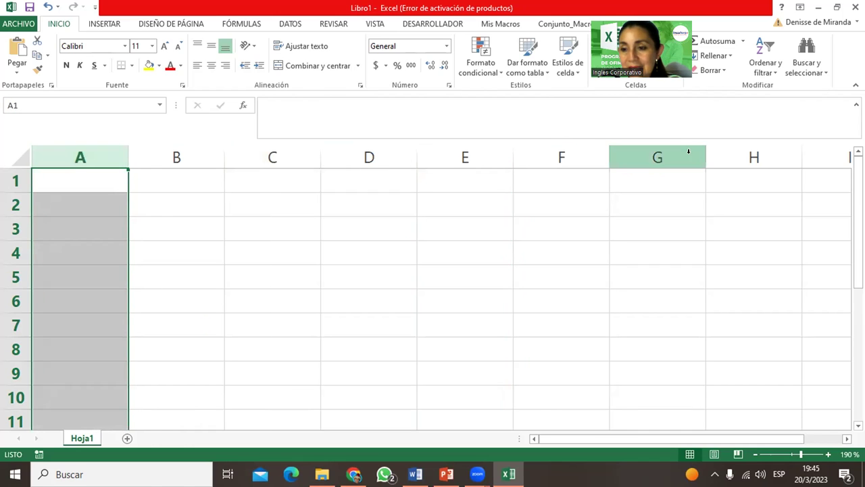
# Step: Examine how the column headings continue past Z, through the AA series and into the BA series up to BF
pyautogui.click(845, 440)
pyautogui.click(845, 439)
pyautogui.click(846, 439)
pyautogui.click(845, 439)
pyautogui.click(845, 439)
pyautogui.click(845, 440)
pyautogui.click(845, 439)
pyautogui.click(845, 439)
pyautogui.click(845, 439)
pyautogui.click(846, 439)
pyautogui.click(845, 439)
pyautogui.click(846, 439)
pyautogui.click(845, 439)
pyautogui.click(846, 439)
pyautogui.click(846, 439)
pyautogui.click(845, 439)
pyautogui.click(846, 439)
pyautogui.click(845, 440)
pyautogui.click(846, 439)
pyautogui.click(845, 439)
pyautogui.click(846, 439)
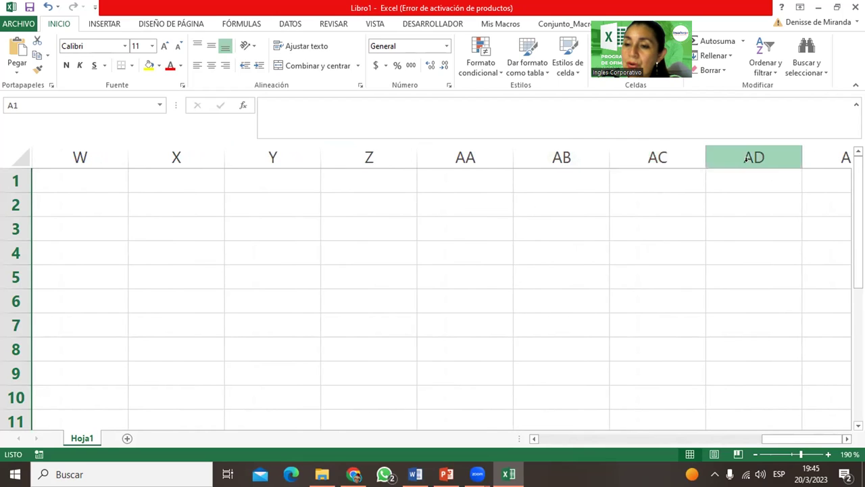
pyautogui.click(845, 439)
pyautogui.click(846, 439)
pyautogui.click(846, 438)
pyautogui.click(845, 439)
pyautogui.click(845, 438)
pyautogui.click(846, 439)
pyautogui.click(845, 439)
pyautogui.click(846, 438)
pyautogui.click(845, 439)
pyautogui.click(845, 438)
pyautogui.click(845, 439)
pyautogui.click(846, 438)
pyautogui.click(846, 439)
pyautogui.click(845, 438)
pyautogui.click(846, 439)
pyautogui.click(846, 439)
pyautogui.click(845, 439)
pyautogui.click(845, 438)
pyautogui.click(846, 439)
pyautogui.click(845, 438)
pyautogui.click(845, 439)
pyautogui.moveTo(845, 440); pyautogui.dragTo(845, 440)
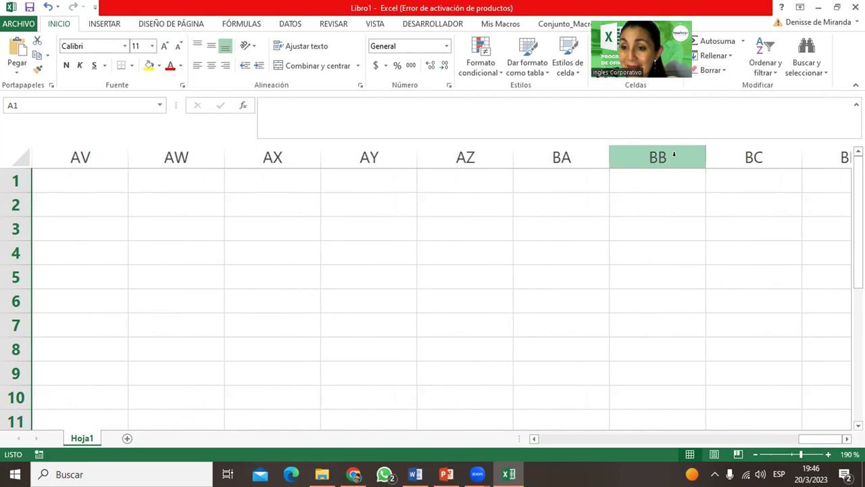
pyautogui.hscroll(3, 834, 421)
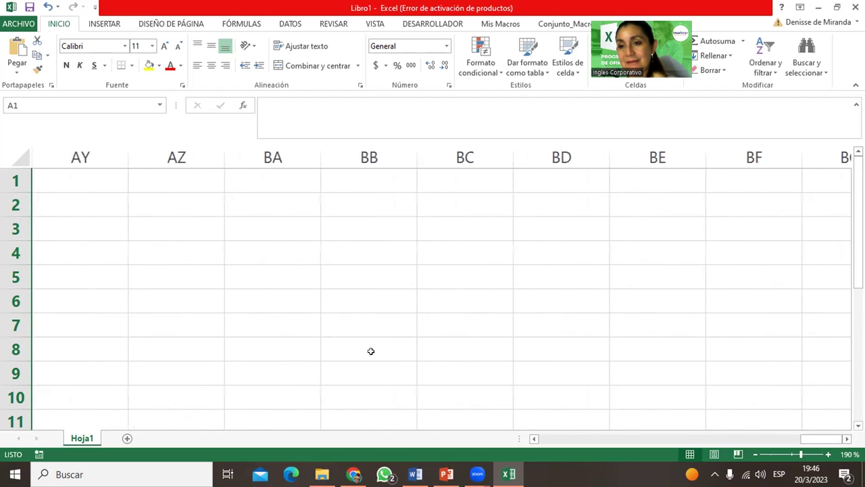
# Step: Select cell BC1 and move cell by cell along row 1 to CA1, returning to BZ1 to compare the headings
pyautogui.click(580, 201)
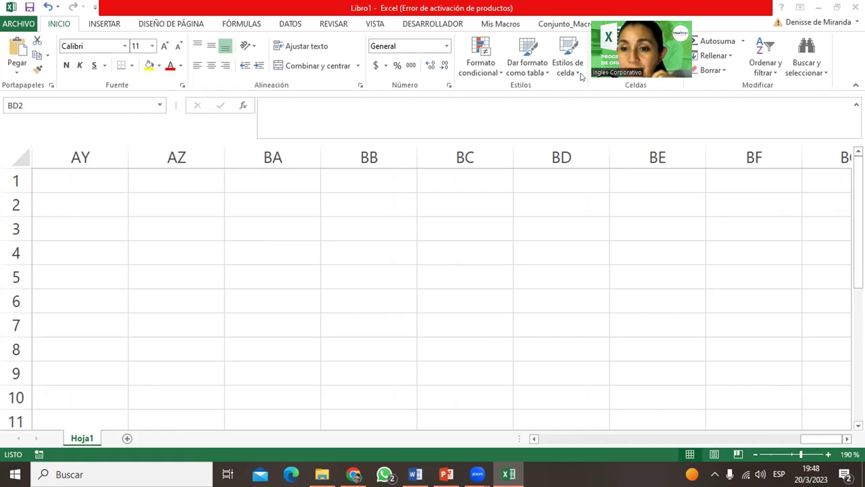
pyautogui.click(481, 185)
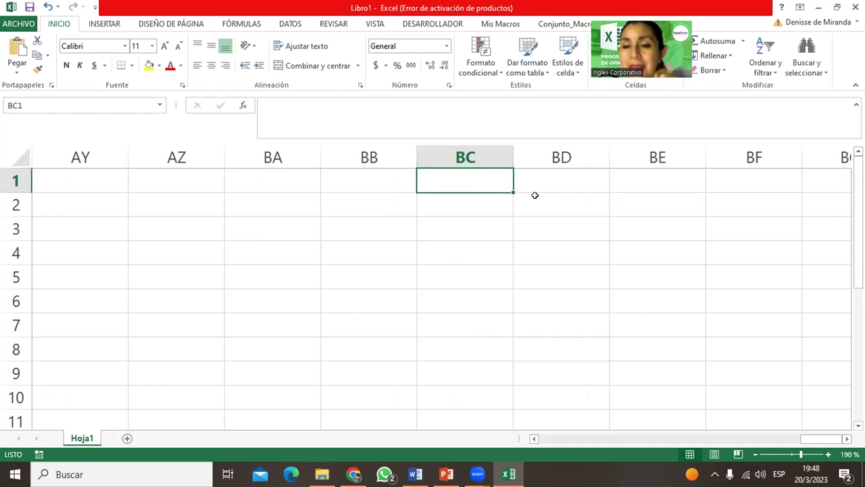
pyautogui.press('Right')
pyautogui.press('Right')
pyautogui.press('Right')
pyautogui.press('Right')
pyautogui.press('Right')
pyautogui.press('Right')
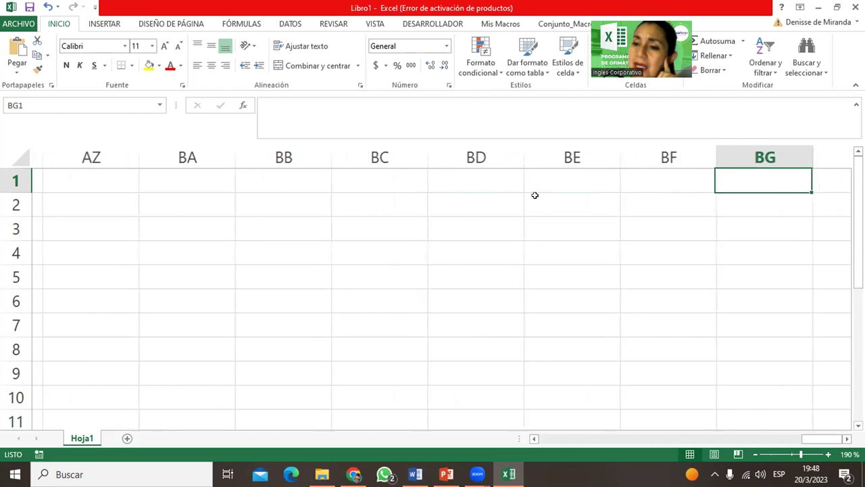
pyautogui.press('Right')
pyautogui.press('Right')
pyautogui.press('Right')
pyautogui.press('Right')
pyautogui.press('Right')
pyautogui.press('Right')
pyautogui.press('Right')
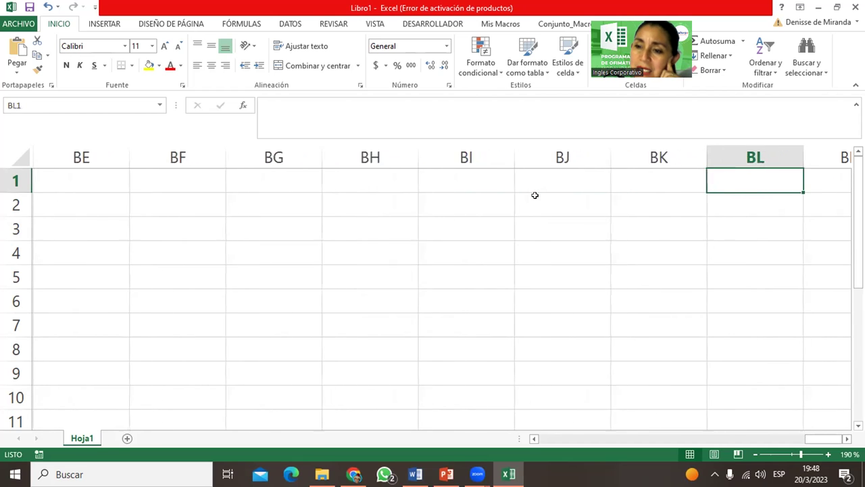
pyautogui.press('Right')
pyautogui.press('Right')
pyautogui.press('Right')
pyautogui.press('Right')
pyautogui.press('Right')
pyautogui.press('Right')
pyautogui.press('Right')
pyautogui.press('Right')
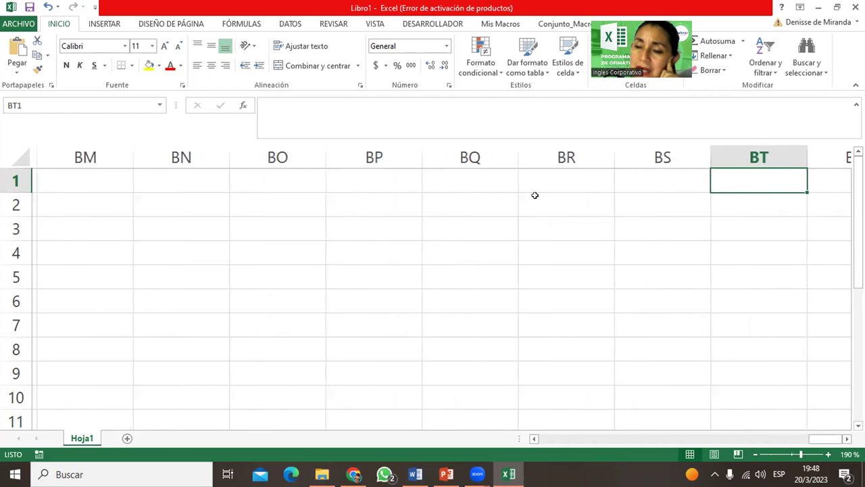
pyautogui.press('Right')
pyautogui.press('Right')
pyautogui.press('Right')
pyautogui.press('Right')
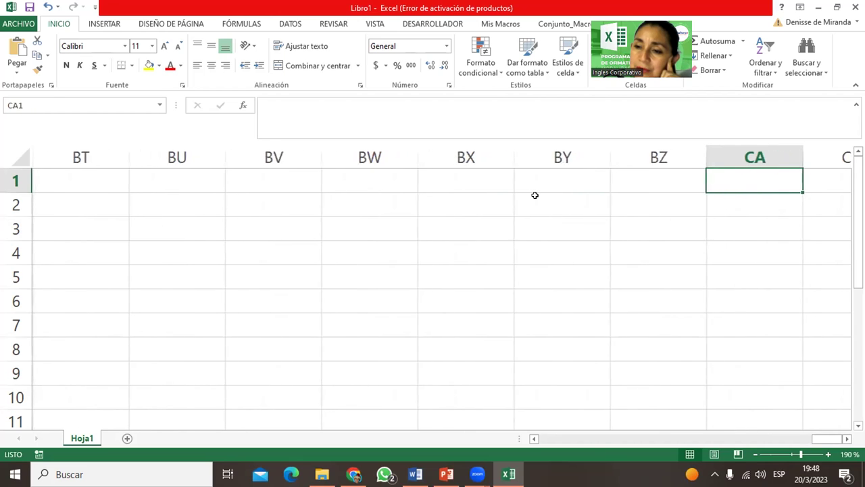
pyautogui.press('Left')
pyautogui.press('Left')
pyautogui.press('Left')
pyautogui.press('Right')
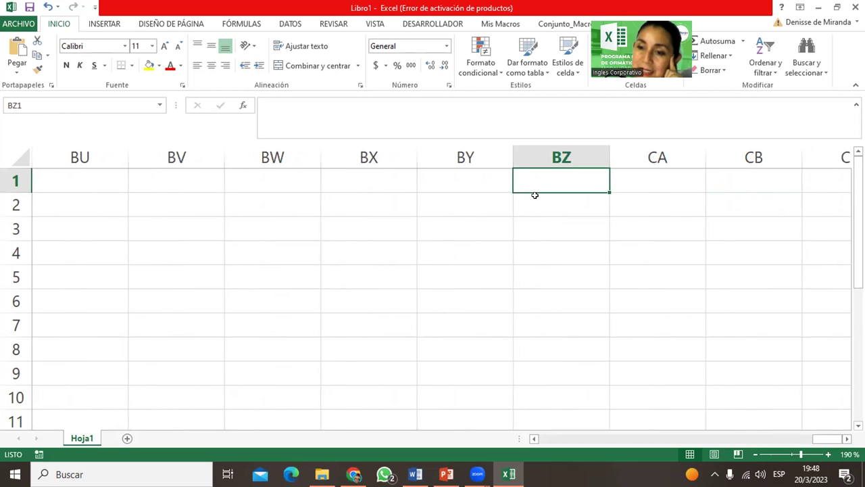
# Step: Continue cell by cell along row 1 to CW1 and jump to the sheet's last column, cell XFD1
pyautogui.press('Right')
pyautogui.press('Right')
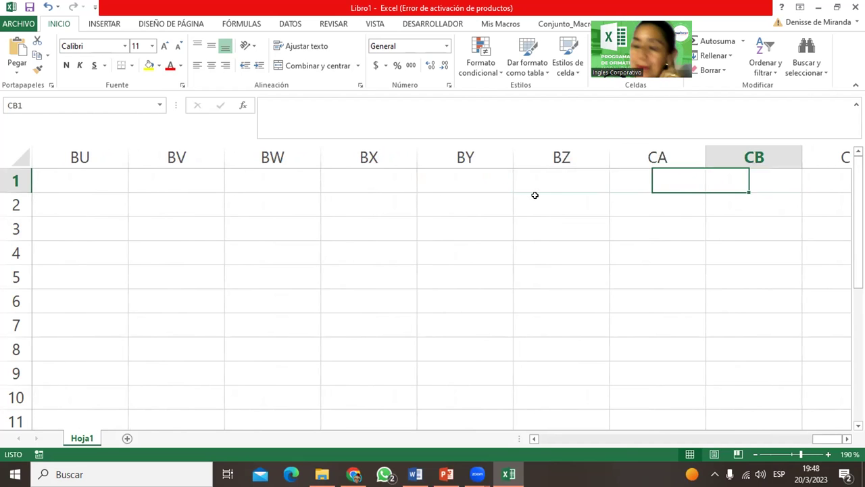
pyautogui.press('Right')
pyautogui.press('Right')
pyautogui.press('Right')
pyautogui.press('Right')
pyautogui.press('Right')
pyautogui.press('Right')
pyautogui.press('Right')
pyautogui.press('Right')
pyautogui.press('Right')
pyautogui.press('Right')
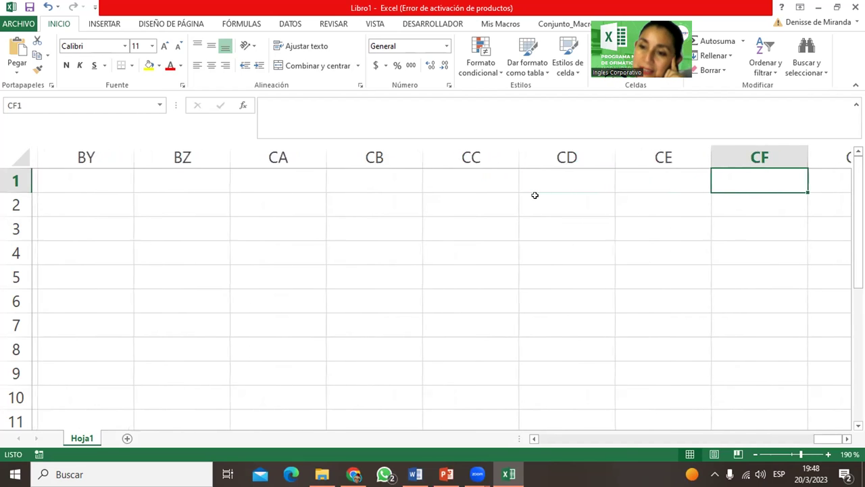
pyautogui.press('Right')
pyautogui.press('Right')
pyautogui.press('Right')
pyautogui.press('Right')
pyautogui.press('Right')
pyautogui.press('Right')
pyautogui.press('Right')
pyautogui.press('Right')
pyautogui.press('Right')
pyautogui.press('Right')
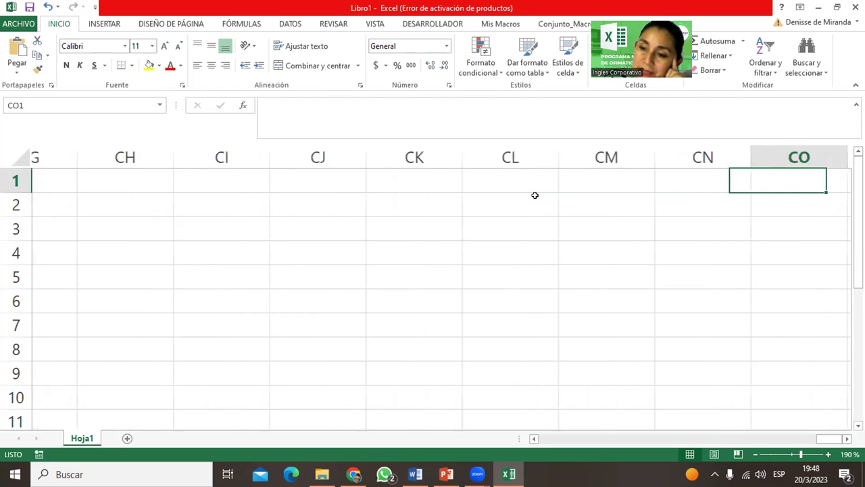
pyautogui.press('Right')
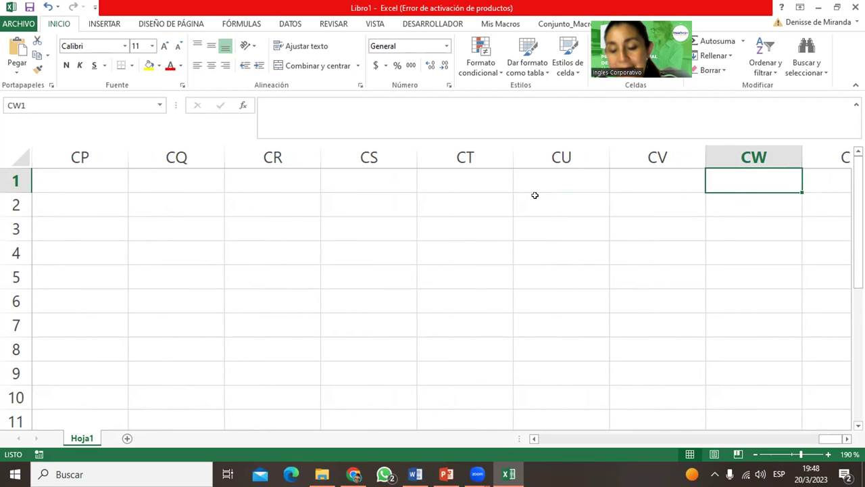
pyautogui.hotkey('ctrl', 'Right')
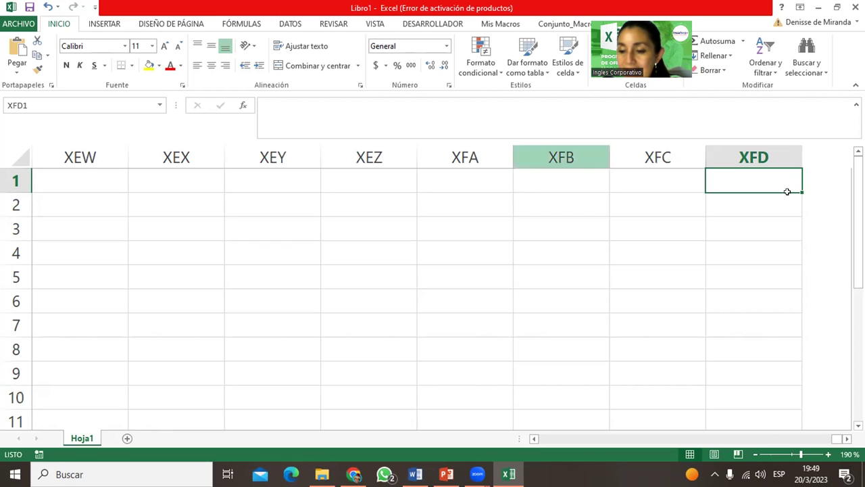
# Step: Examine the end of the sheet around column XFD and the empty area beyond it
pyautogui.click(846, 439)
pyautogui.click(846, 439)
pyautogui.click(845, 439)
pyautogui.click(845, 439)
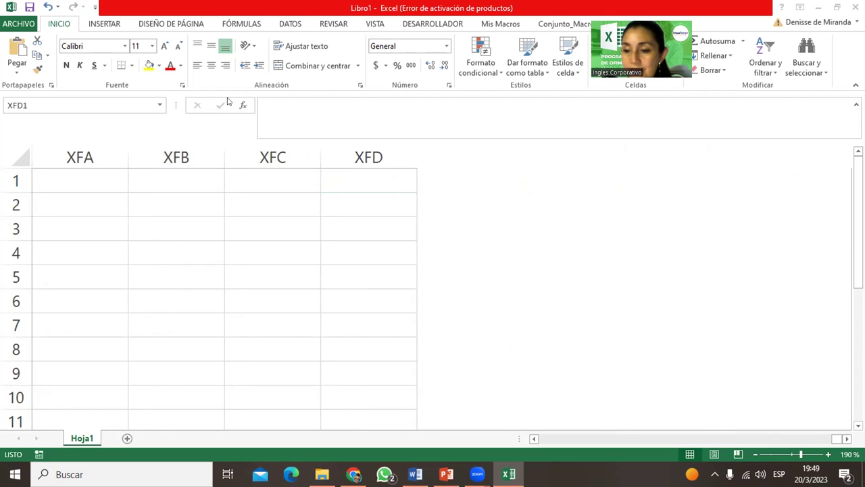
pyautogui.click(846, 438)
pyautogui.click(846, 439)
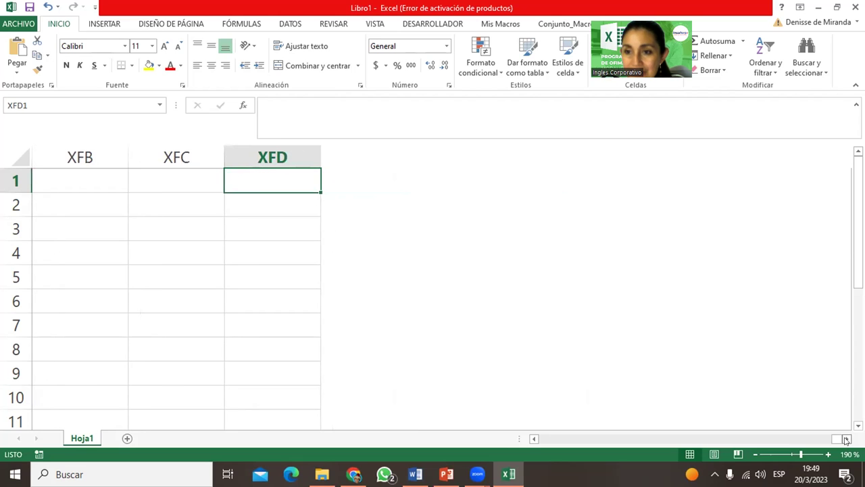
pyautogui.click(533, 439)
pyautogui.click(533, 439)
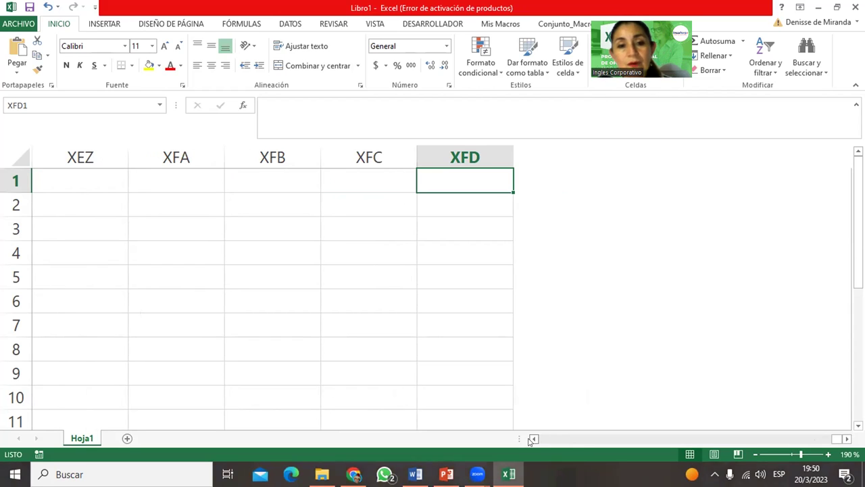
pyautogui.click(846, 438)
pyautogui.click(846, 439)
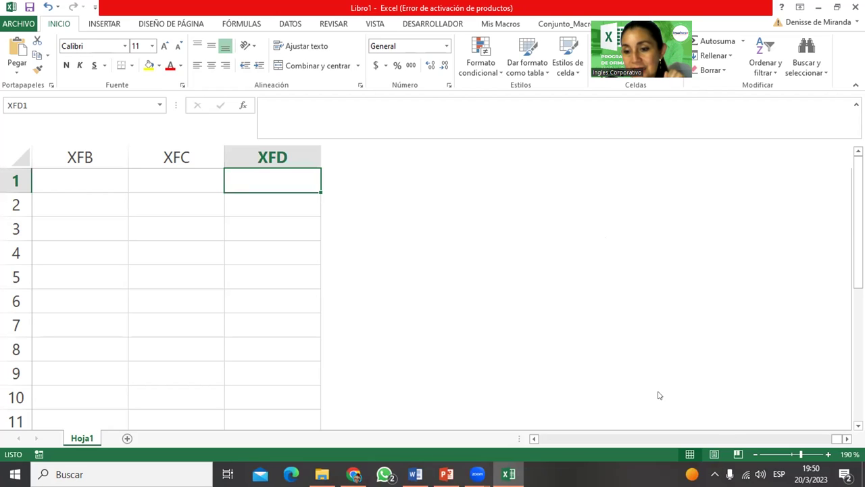
# Step: Select cells XFD2, XFD3, XFD4, XFD5 and XFD8 in the last column, finishing on XFD1
pyautogui.click(278, 212)
pyautogui.click(276, 229)
pyautogui.click(270, 257)
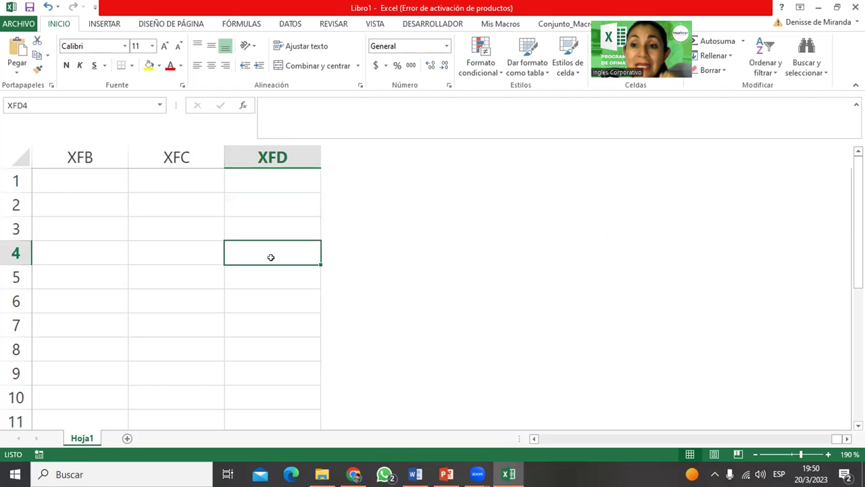
pyautogui.press('Down')
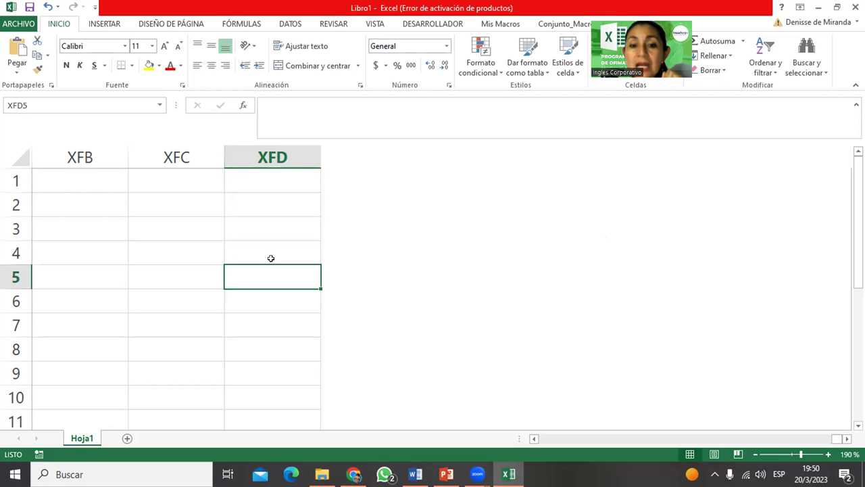
pyautogui.click(250, 349)
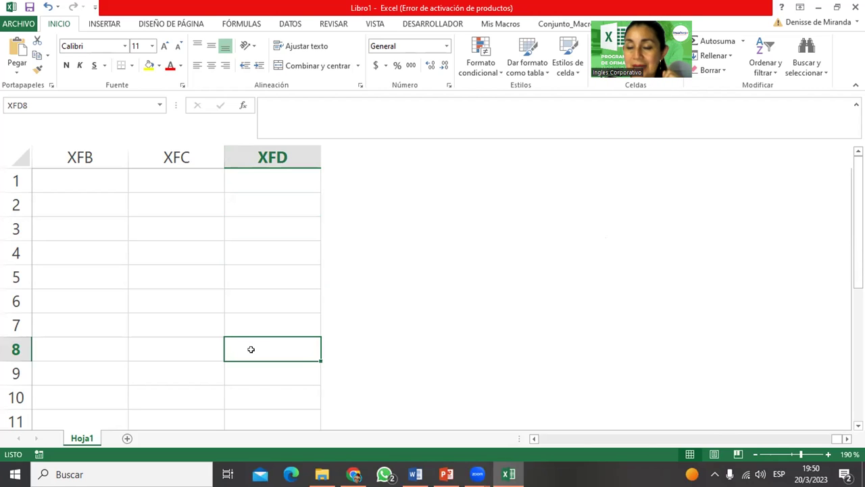
pyautogui.click(250, 189)
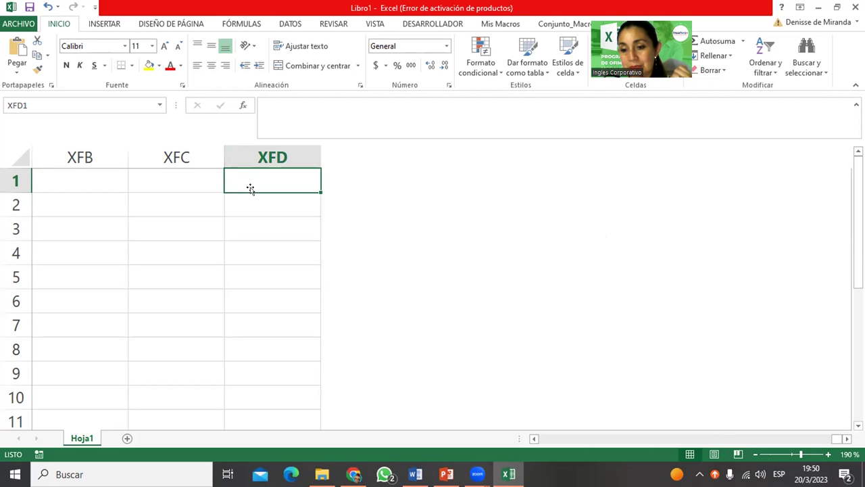
# Step: Reduce the sheet zoom to 130 % and select cells XFD2, XFD1 and XFD6 in the last column
pyautogui.keyDown('ctrl'); pyautogui.scroll(-2, 468, 247); pyautogui.keyUp('ctrl')
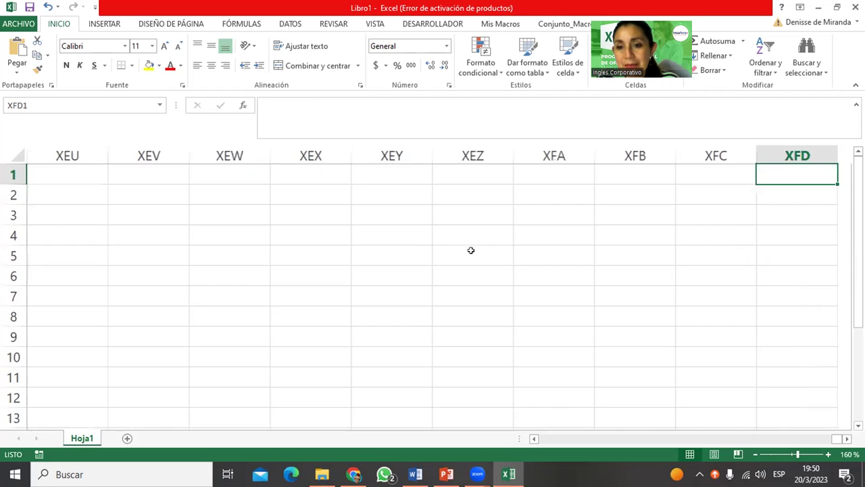
pyautogui.keyDown('ctrl'); pyautogui.scroll(-2, 510, 262); pyautogui.keyUp('ctrl')
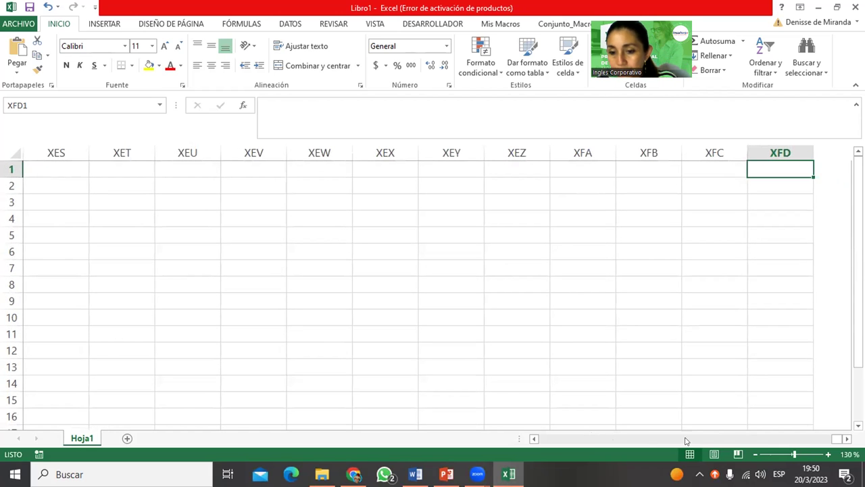
pyautogui.click(847, 438)
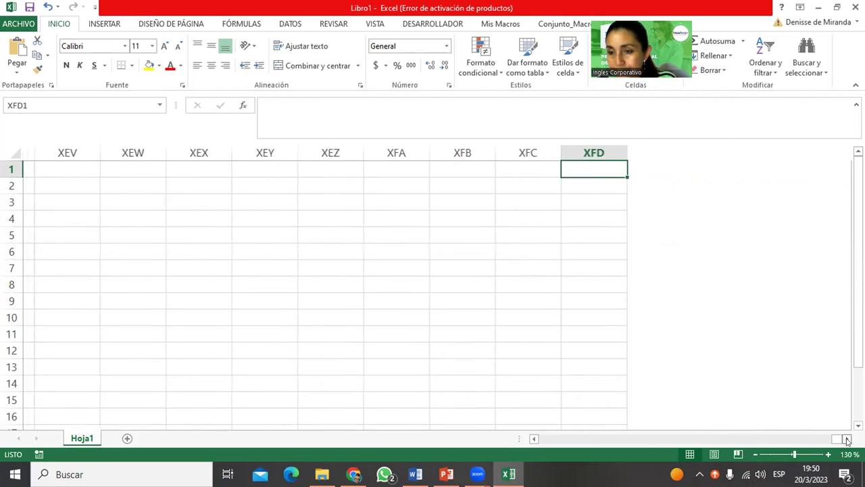
pyautogui.click(847, 439)
pyautogui.click(848, 438)
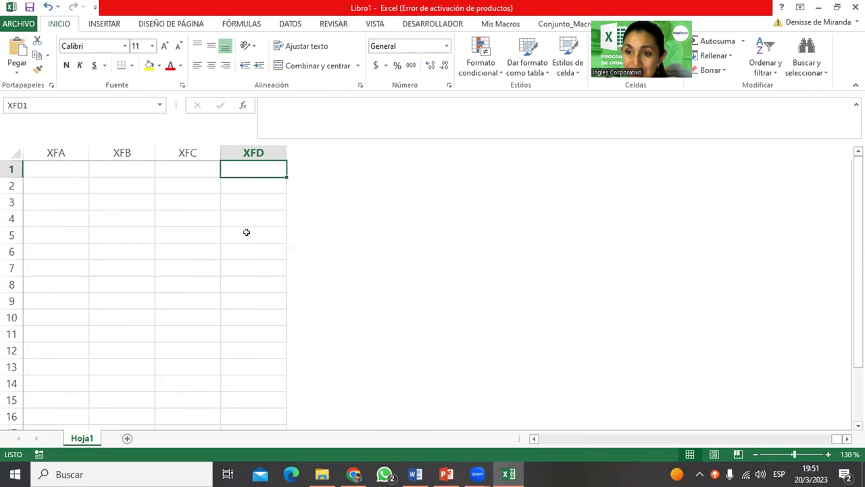
pyautogui.click(246, 178)
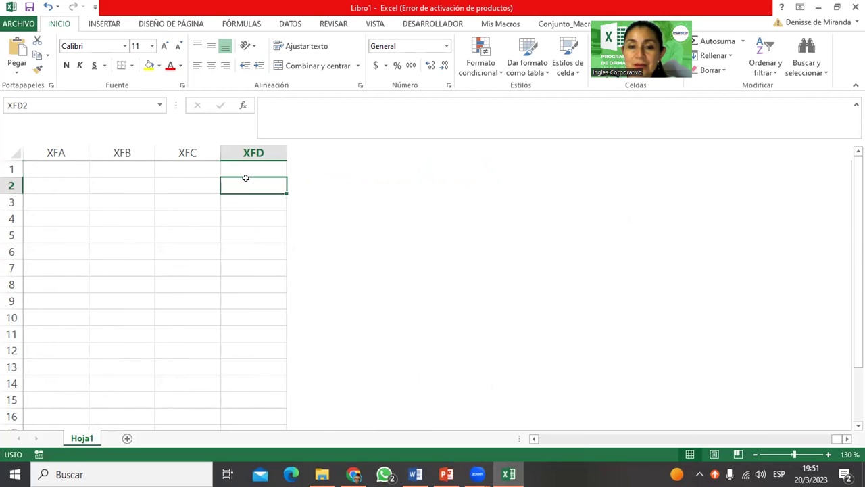
pyautogui.click(249, 164)
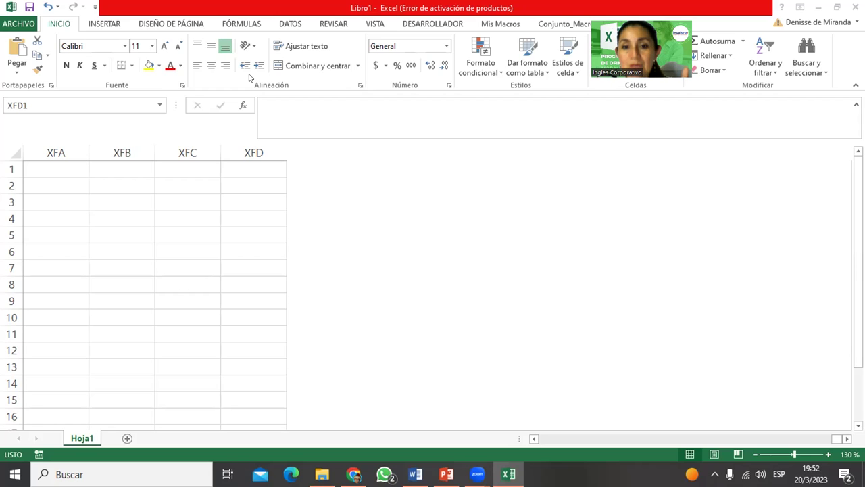
pyautogui.click(250, 247)
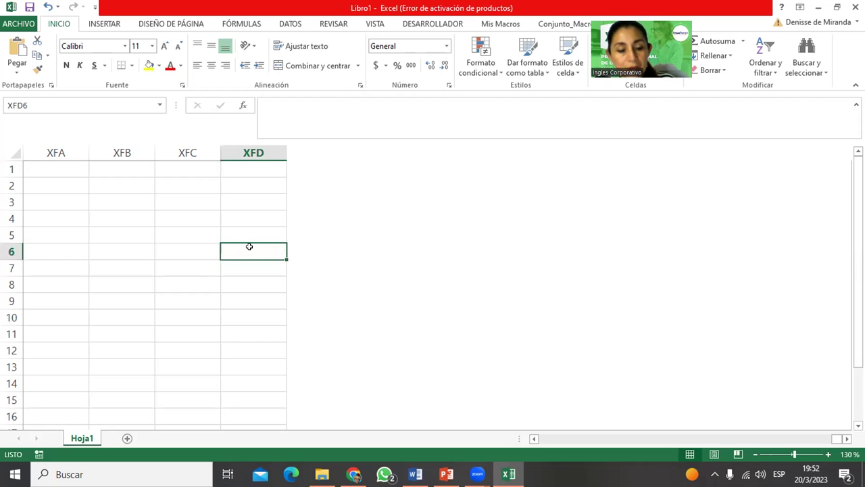
# Step: Return to the first column at cell A6, and select cells A42 and A49 further down column A
pyautogui.press('Home')
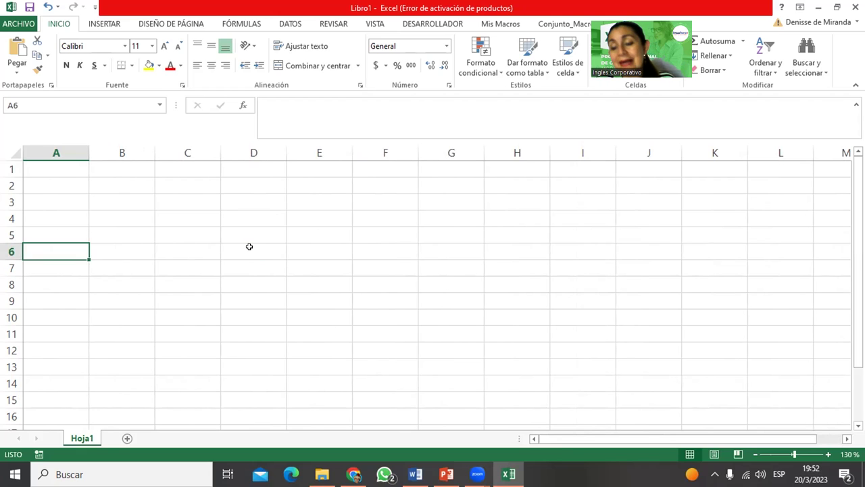
pyautogui.click(858, 425)
pyautogui.scroll(-3, 432, 290)
pyautogui.scroll(-3, 432, 294)
pyautogui.scroll(-4, 433, 294)
pyautogui.scroll(-3, 432, 295)
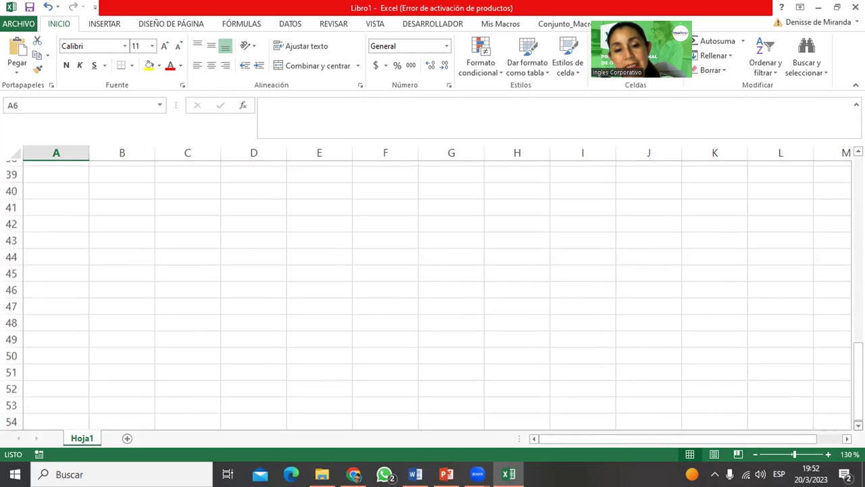
pyautogui.click(73, 210)
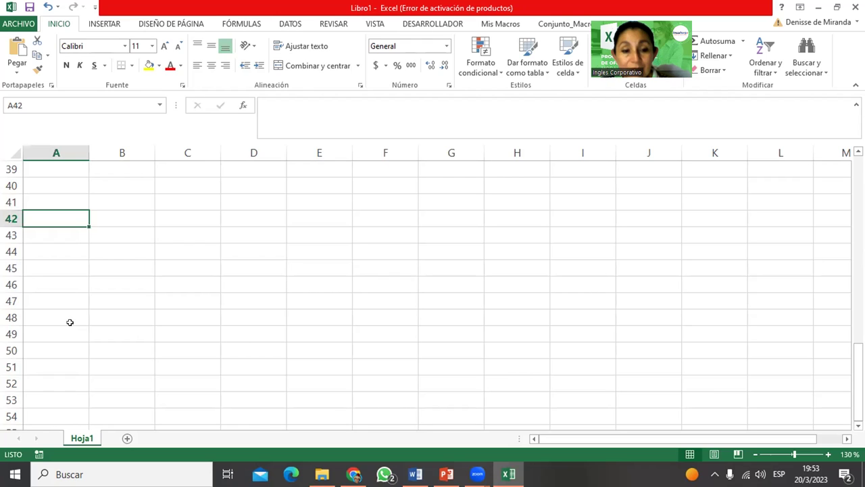
pyautogui.click(70, 329)
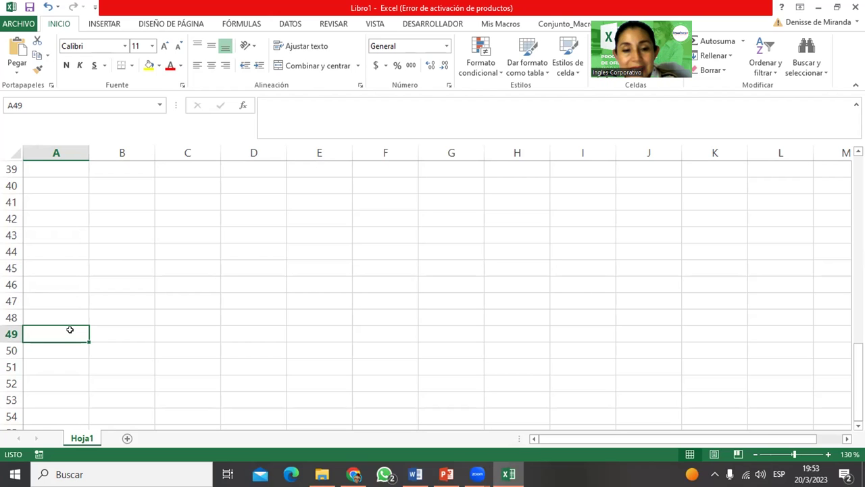
# Step: Jump to the last row of column A, cell A1048576, and return to cell A1
pyautogui.hotkey('ctrl', 'Down')
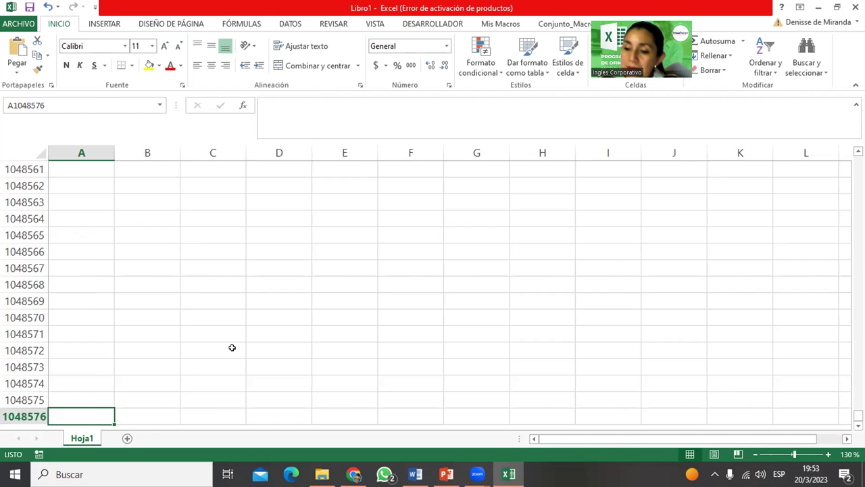
pyautogui.scroll(-3, 426, 291)
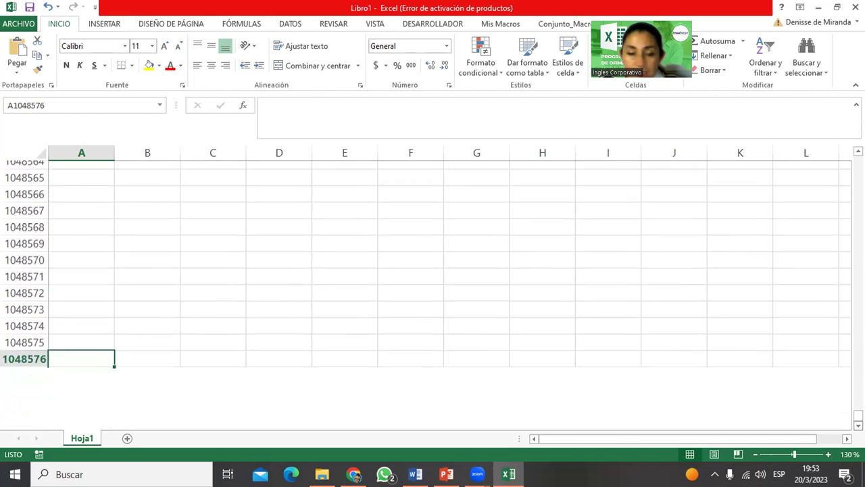
pyautogui.scroll(-1, 426, 223)
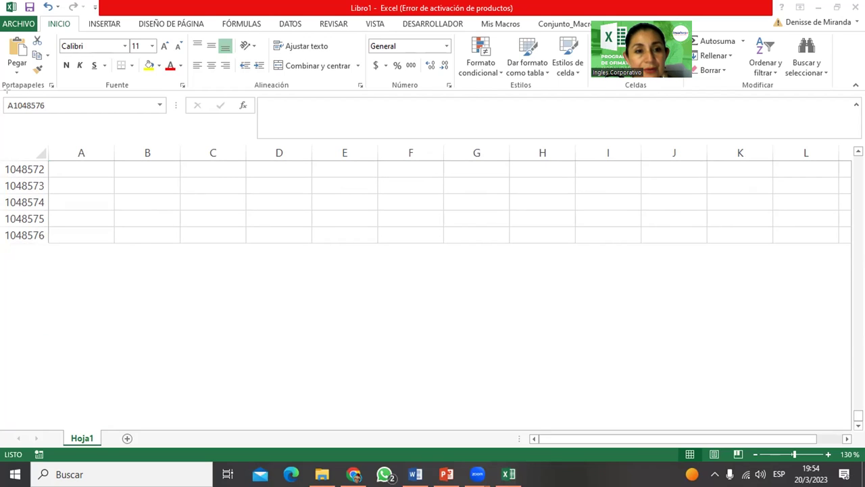
pyautogui.moveTo(2, 96); pyautogui.dragTo(58, 116)
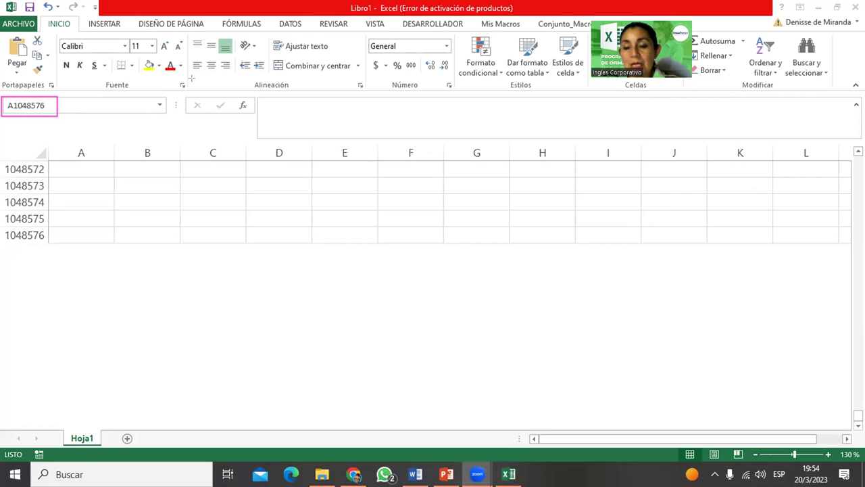
pyautogui.click(84, 231)
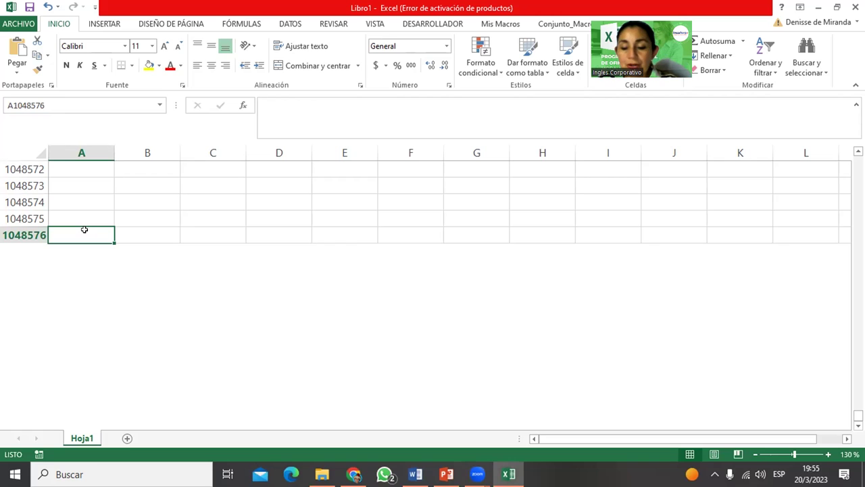
pyautogui.hotkey('ctrl', 'Up')
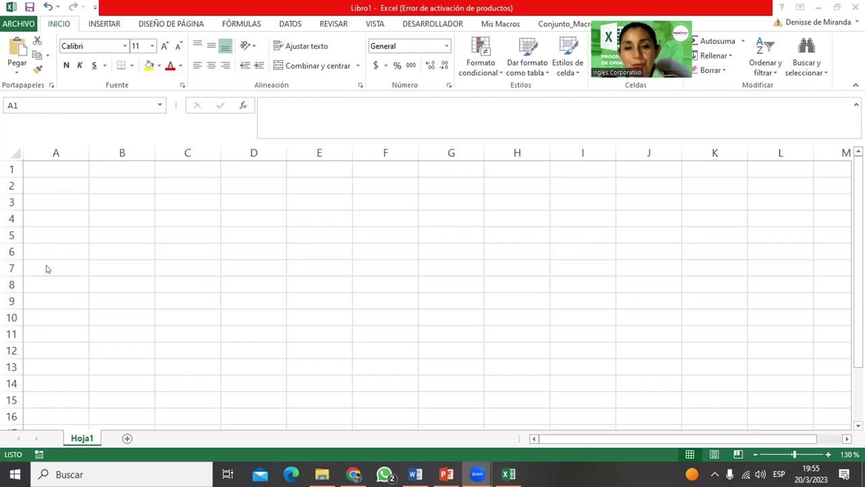
# Step: Switch to the other blank Excel workbook, maximize its window and go directly to cell H250 by its reference
pyautogui.hotkey('alt', 'Tab')
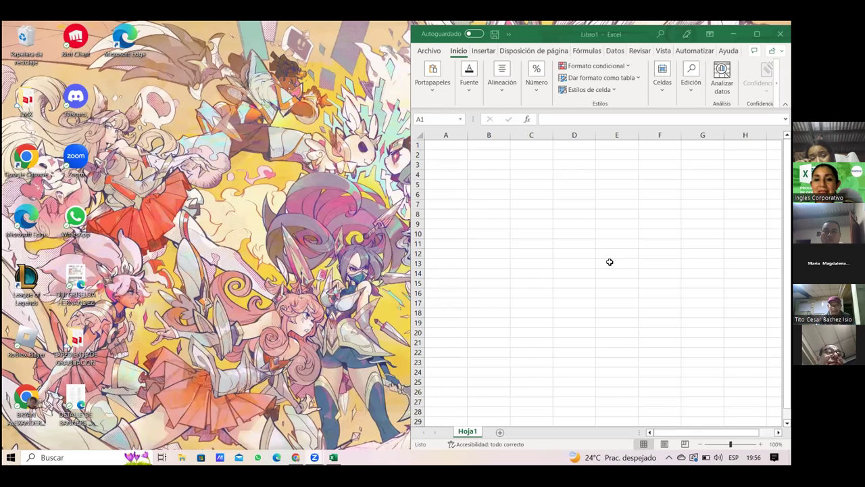
pyautogui.press('super+Up')
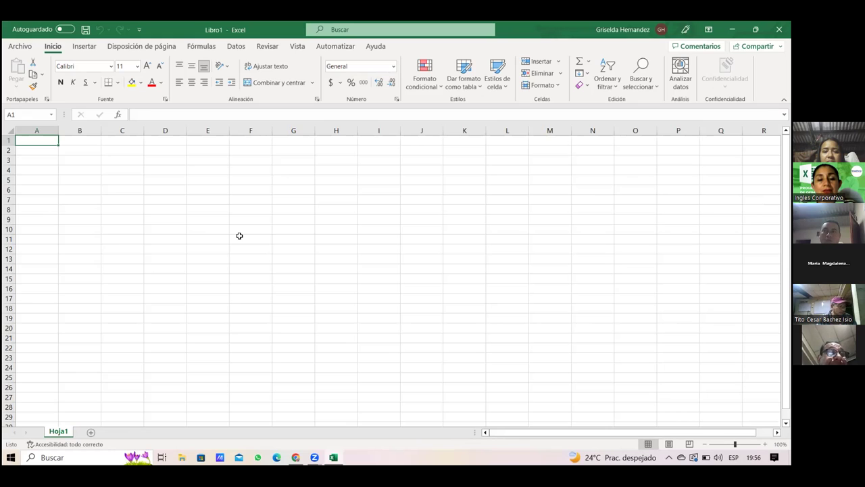
pyautogui.click(30, 115)
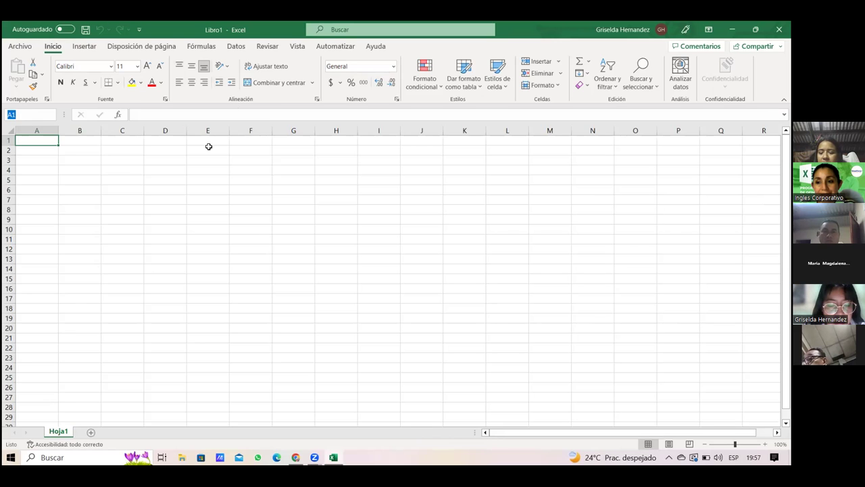
pyautogui.write('h')
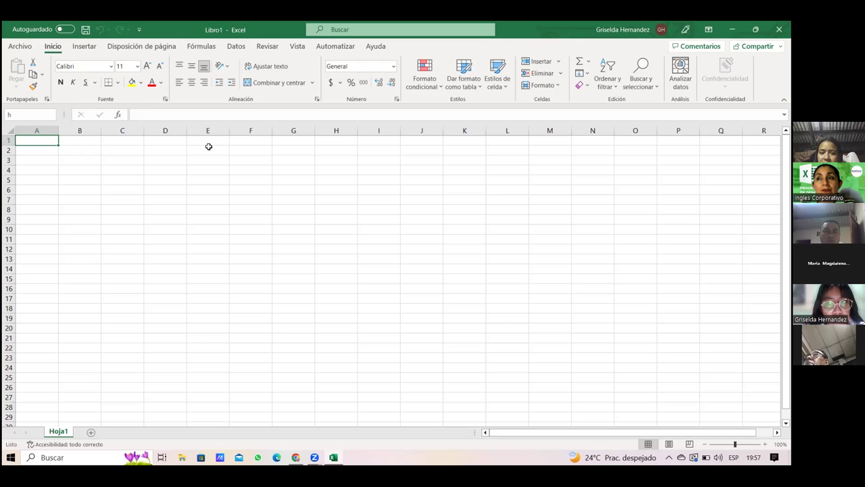
pyautogui.write('250')
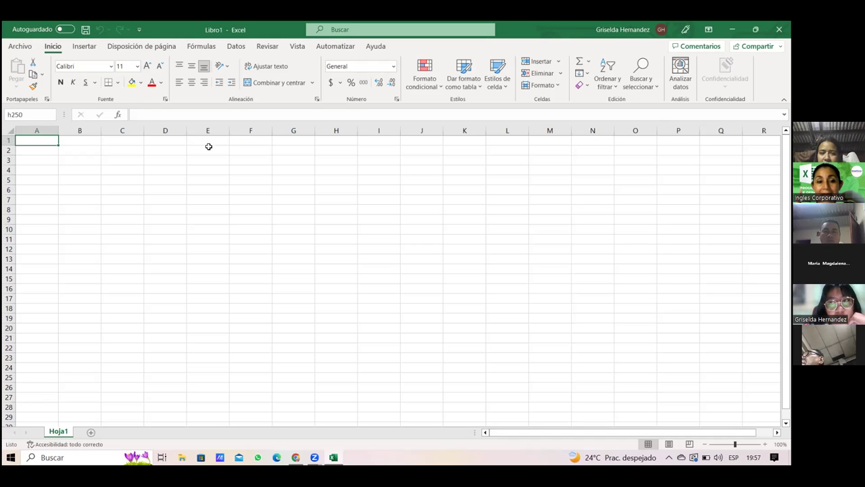
pyautogui.press('Return')
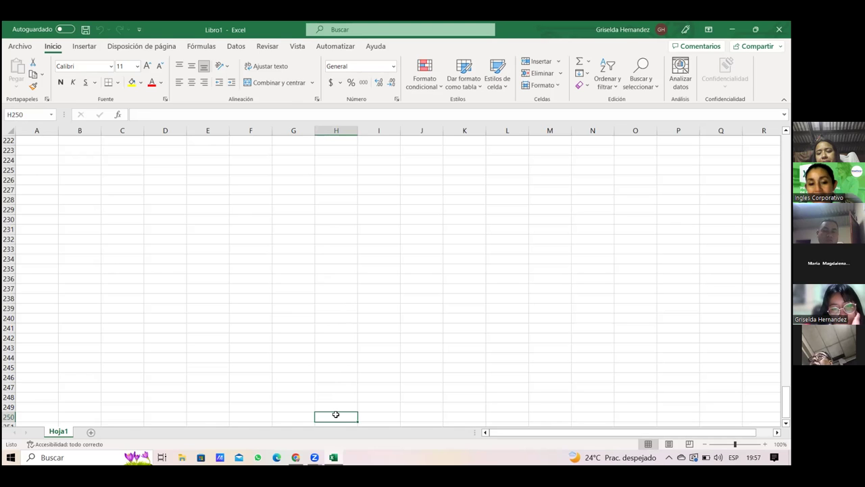
# Step: Go directly to cell VC800 in the blank sheet by entering its reference
pyautogui.scroll(-8, 336, 415)
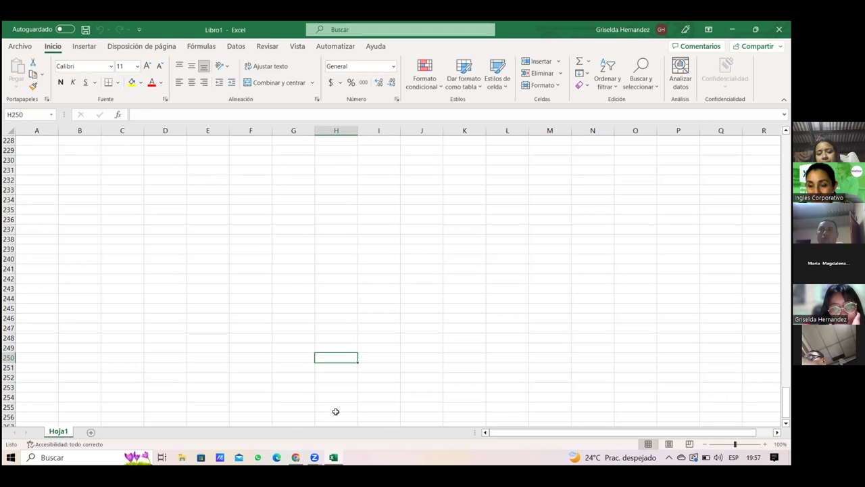
pyautogui.scroll(1, 330, 286)
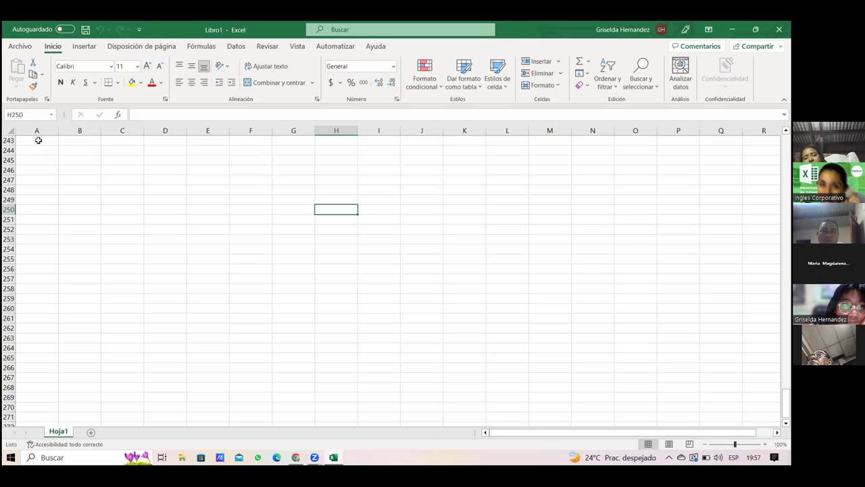
pyautogui.click(40, 115)
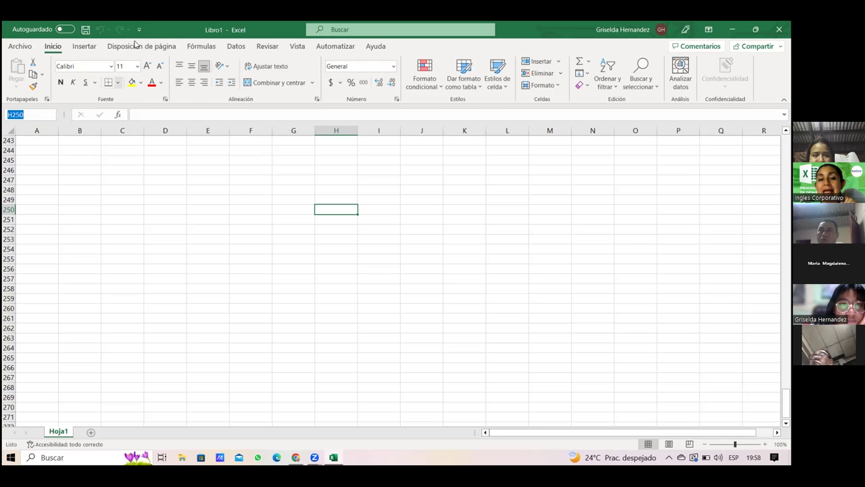
pyautogui.click(27, 114)
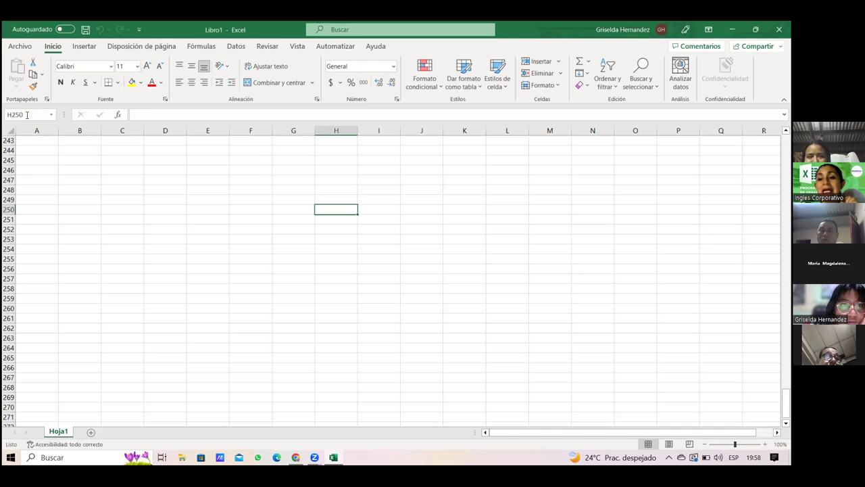
pyautogui.doubleClick(27, 115)
pyautogui.press('BackSpace')
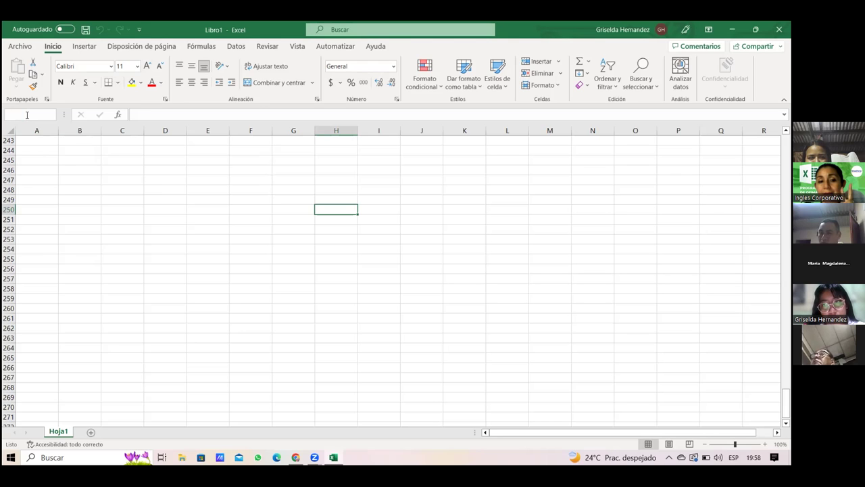
pyautogui.write('v')
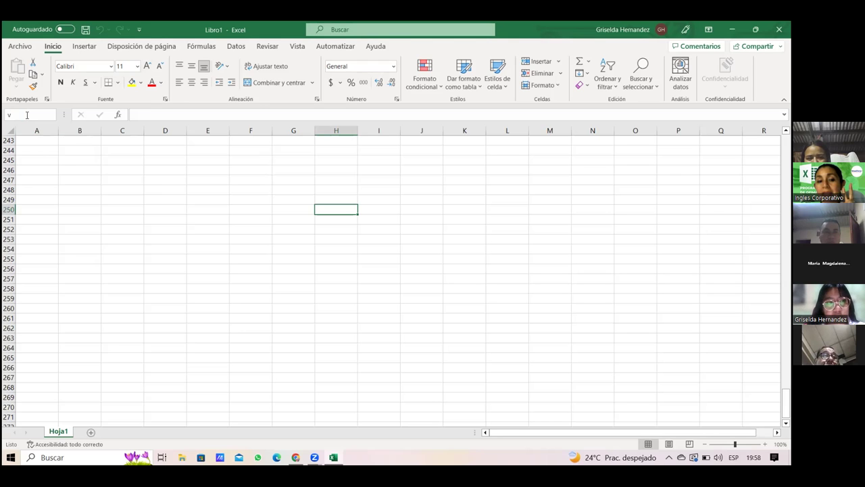
pyautogui.write('c')
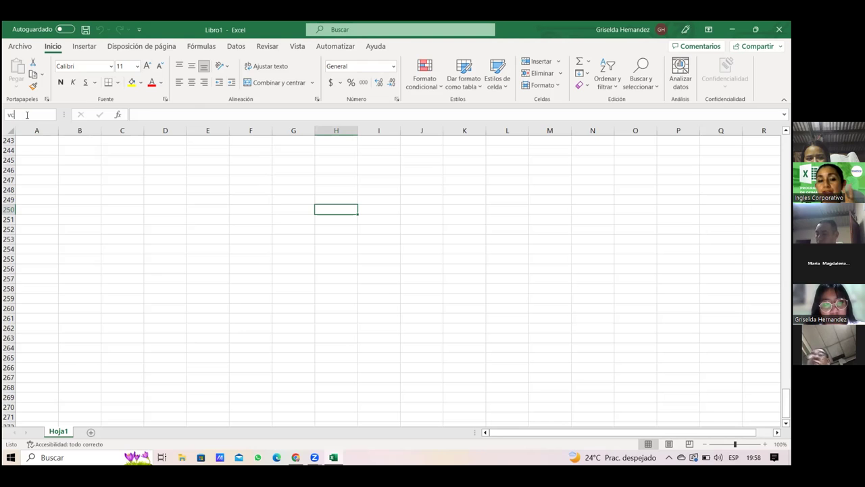
pyautogui.write('800')
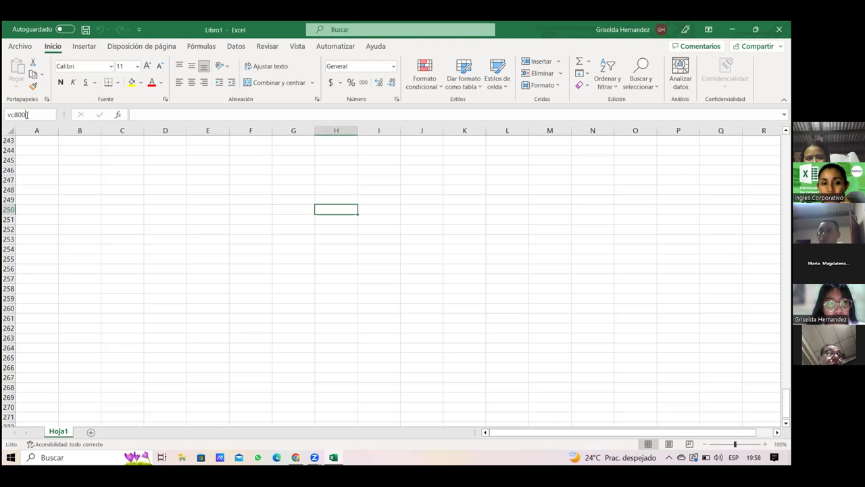
pyautogui.press('Return')
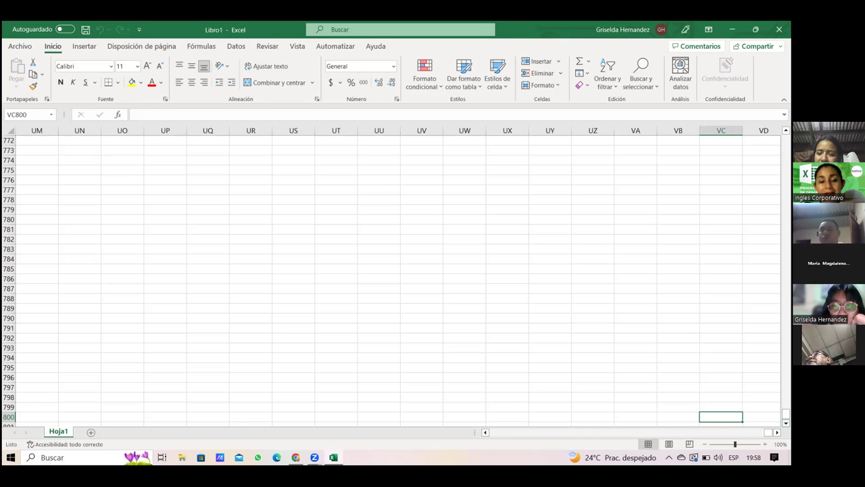
pyautogui.scroll(-1, 390, 277)
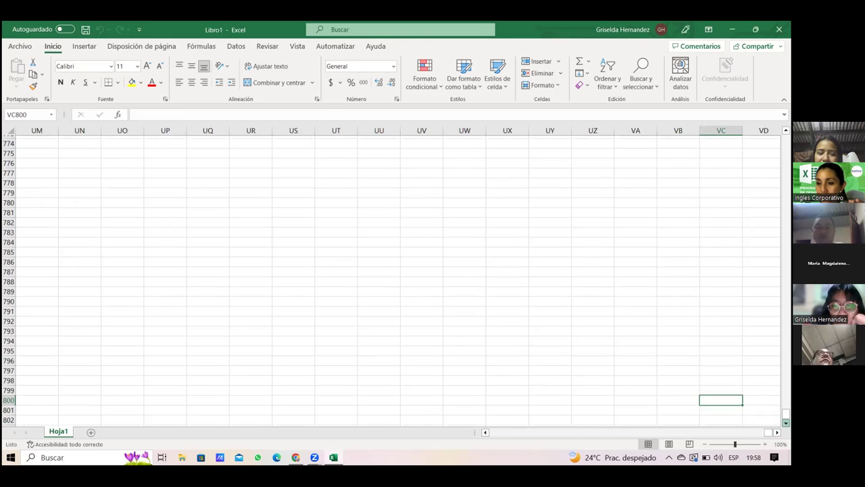